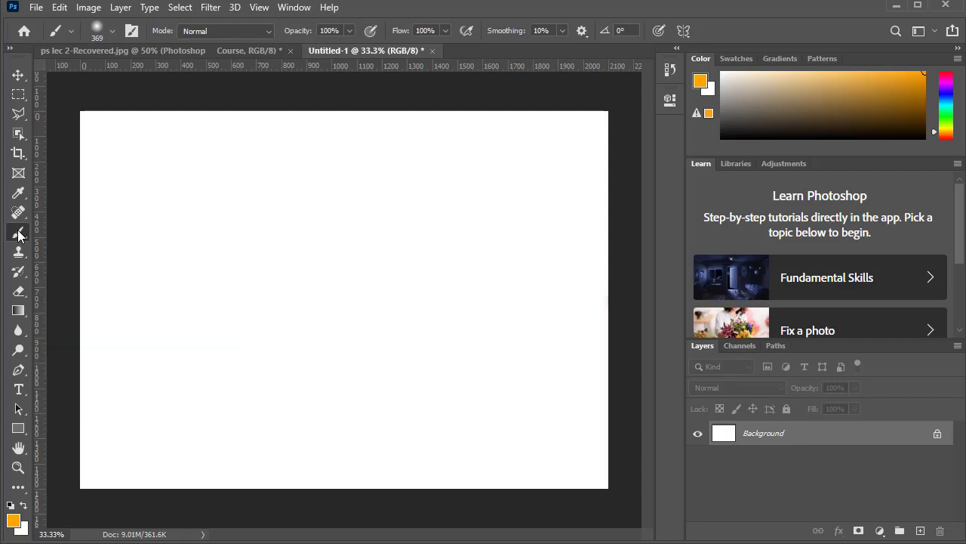
Show the Brush tool group flyout: Brush, Pencil, Color Replacement and Mixer Brush
right_click(18, 234)
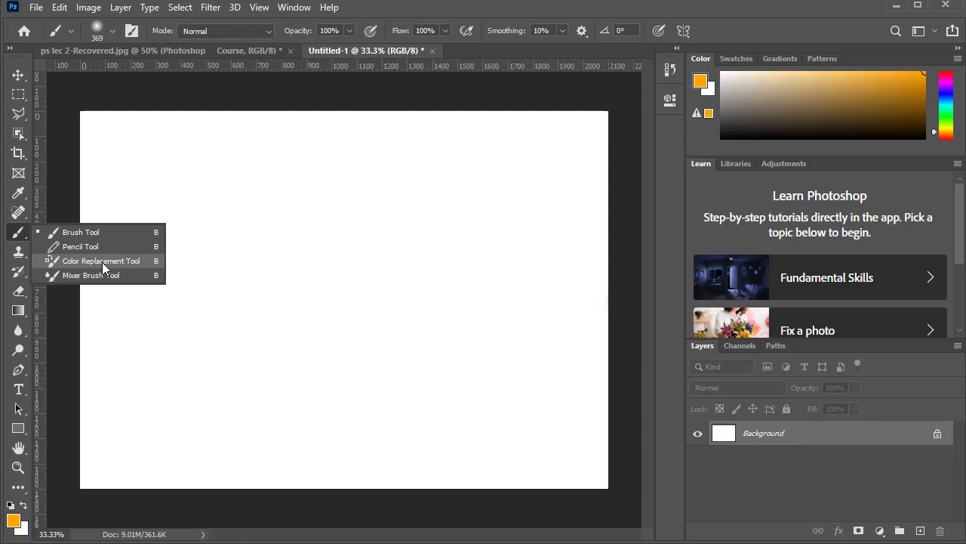
Paint the canvas top-left orange, then set hardness to 100% and repaint a crisp diagonal edge
click(189, 95)
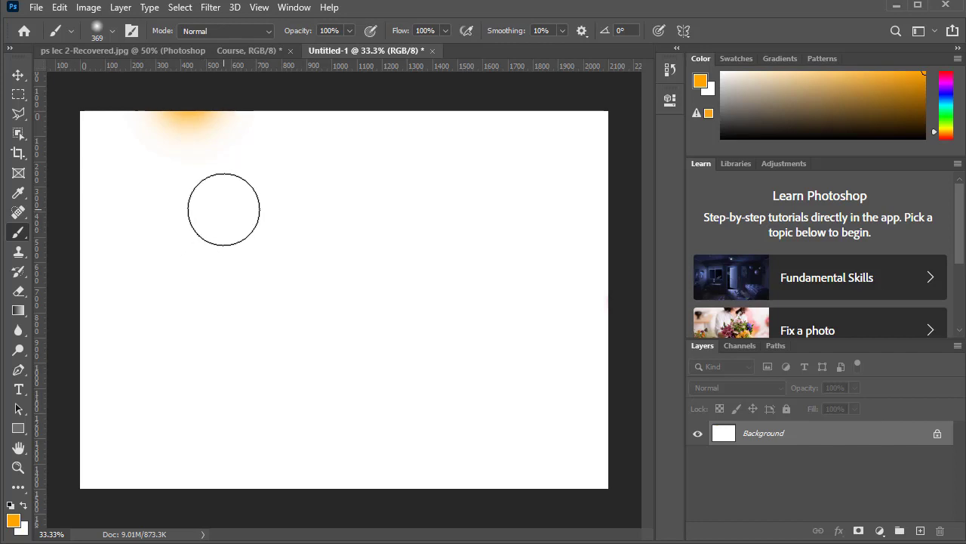
mouse_move(233, 123)
mouse_down()
mouse_move(53, 246)
mouse_move(219, 145)
mouse_move(240, 119)
mouse_move(156, 129)
mouse_move(96, 123)
mouse_move(352, 123)
mouse_move(97, 250)
mouse_up()
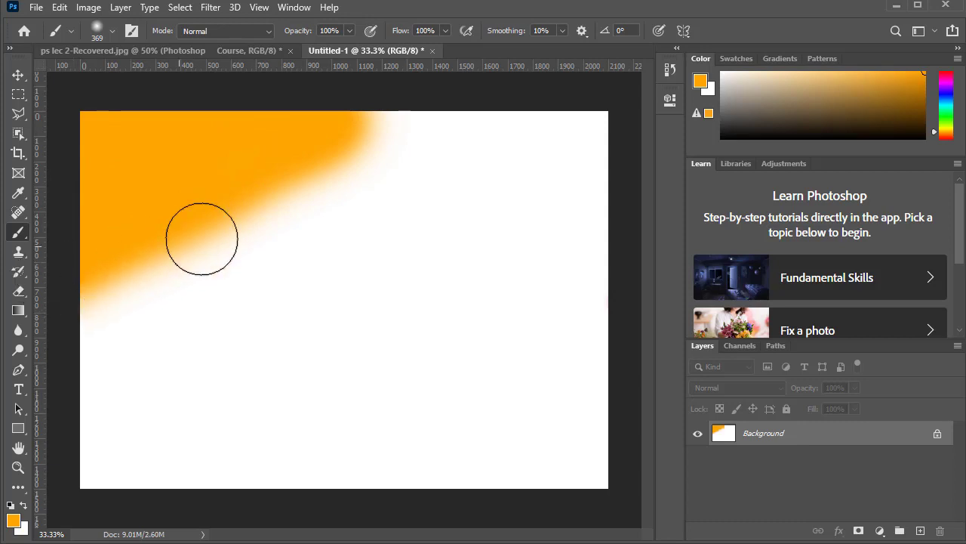
right_click(289, 290)
drag(300, 304, 400, 305)
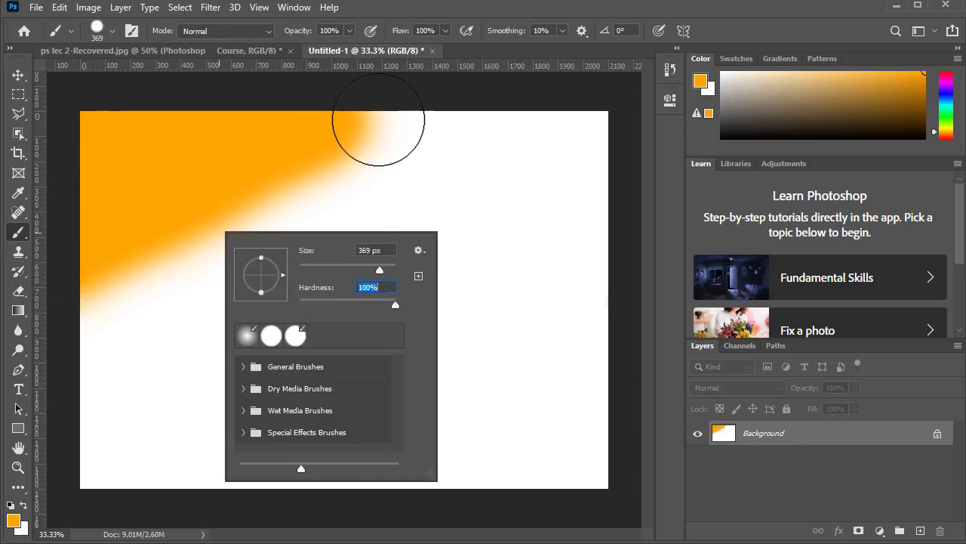
mouse_move(390, 121)
mouse_down()
mouse_move(162, 266)
mouse_move(86, 339)
mouse_move(188, 259)
mouse_move(474, 75)
mouse_up()
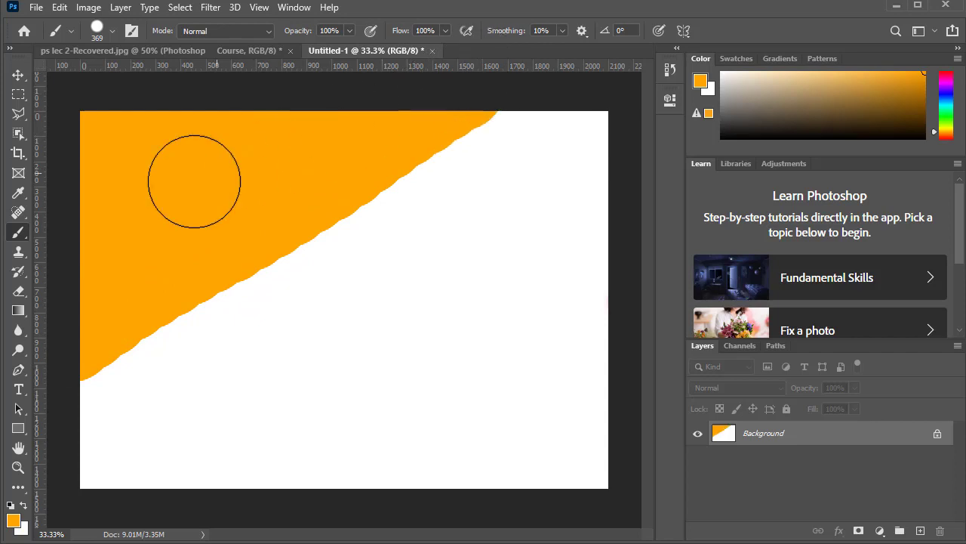
Switch to the Color Replacement Tool and set its brush size to 86 px
right_click(15, 234)
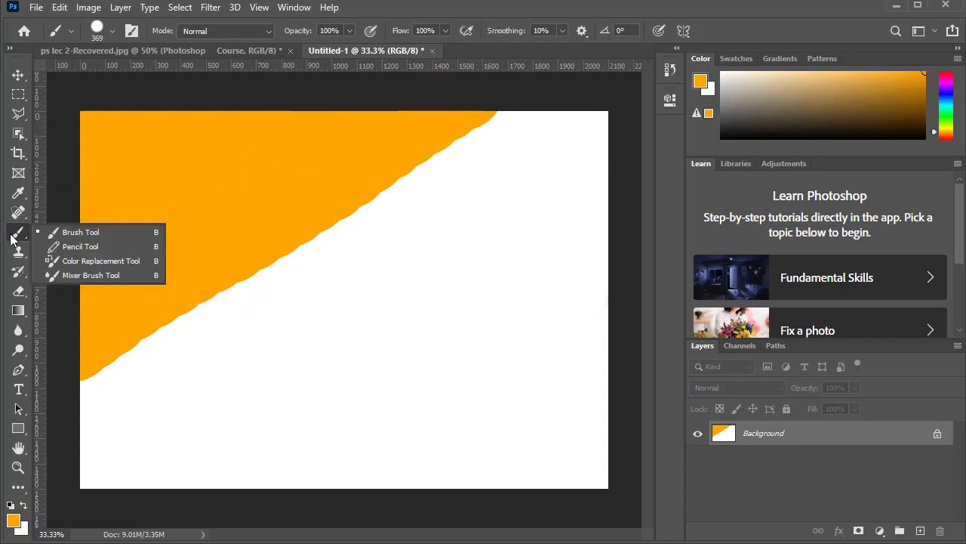
click(94, 264)
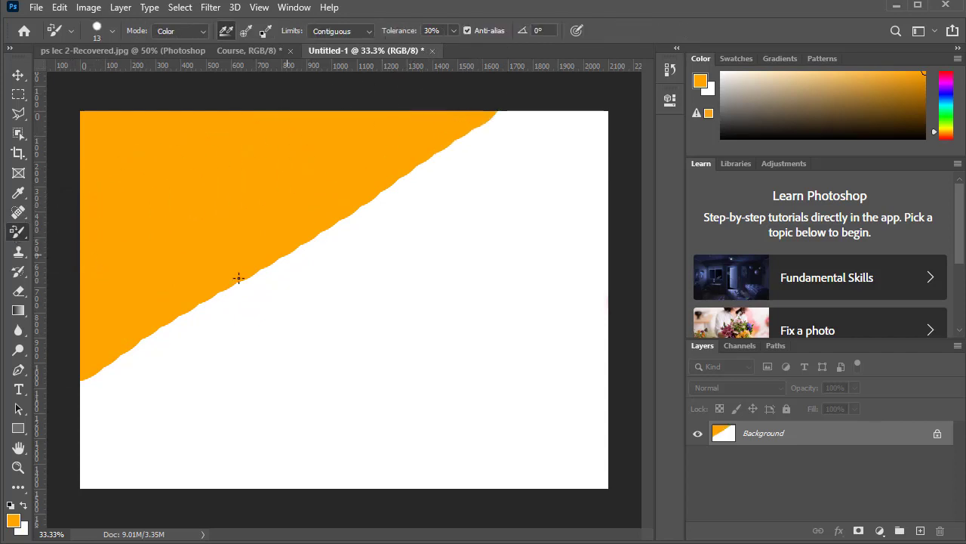
right_click(189, 195)
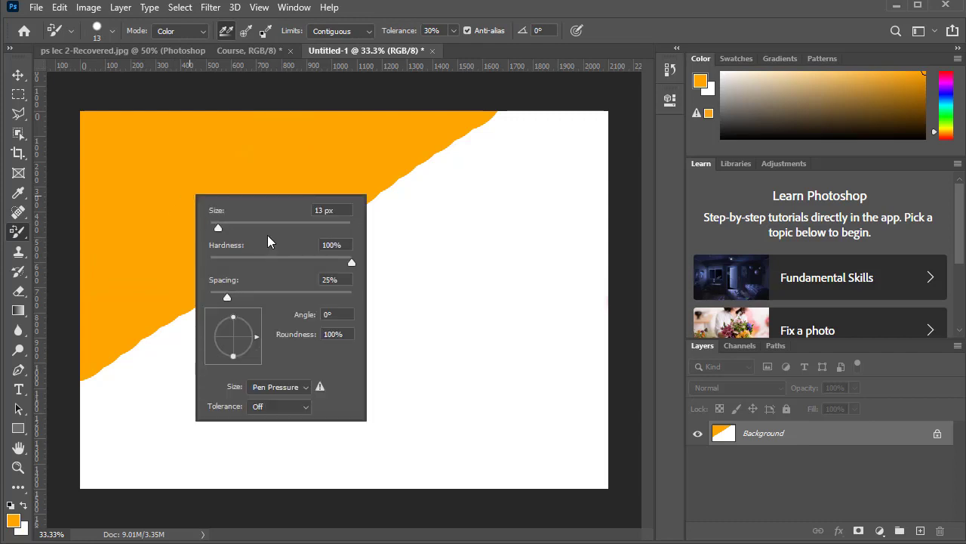
click(269, 227)
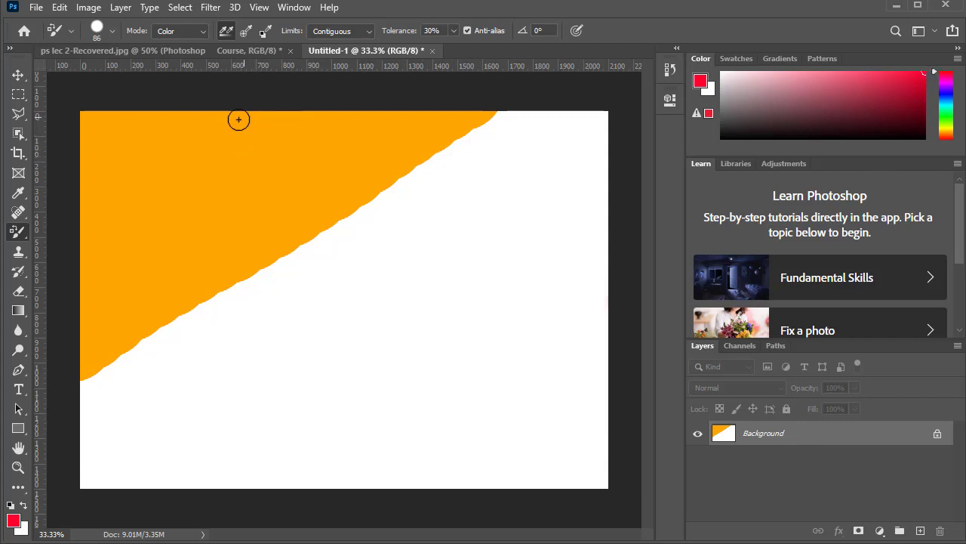
Recolour two streaks of the orange pink, then lower brush hardness to about 34%
drag(223, 122, 360, 119)
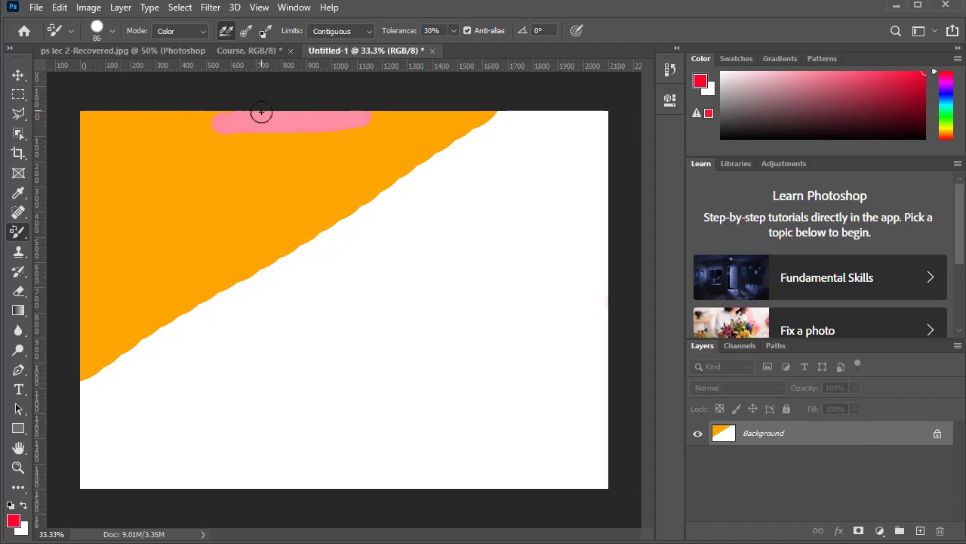
drag(209, 143, 311, 143)
right_click(316, 143)
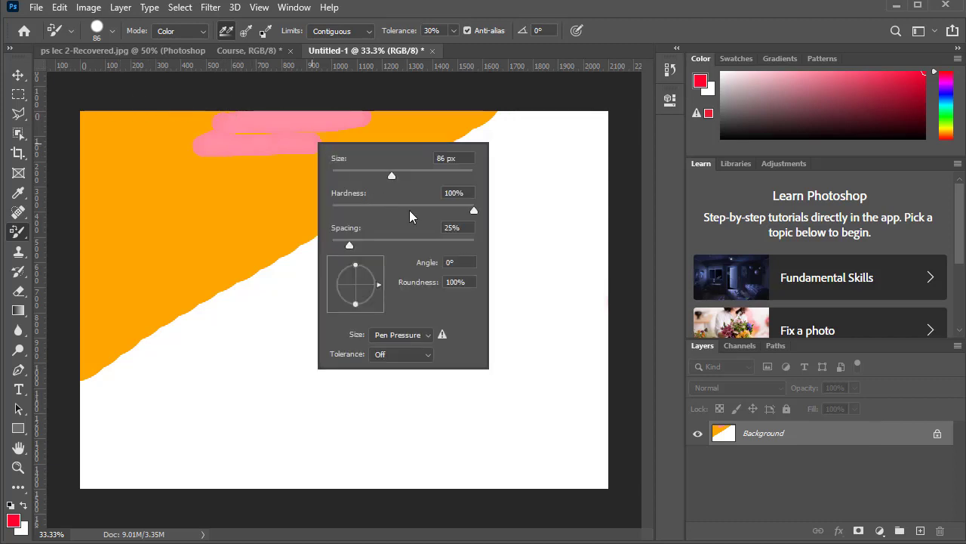
drag(394, 211, 374, 210)
Recolour the lower orange area pink with a 46 px, almost fully soft brush
mouse_move(220, 206)
mouse_down()
mouse_move(124, 227)
mouse_move(164, 229)
mouse_move(318, 188)
mouse_move(226, 196)
mouse_up()
right_click(213, 198)
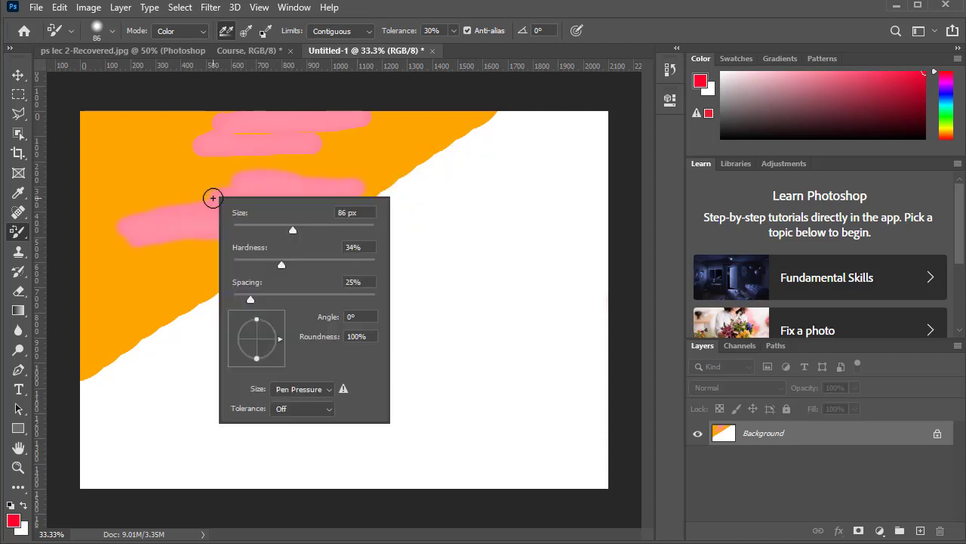
drag(294, 231, 266, 228)
drag(292, 263, 270, 262)
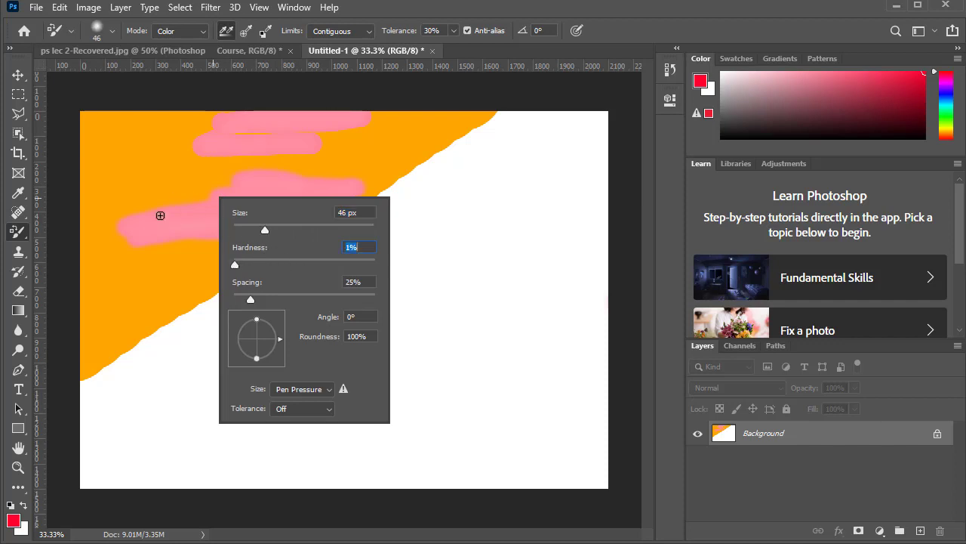
click(145, 190)
mouse_move(147, 191)
mouse_down()
mouse_move(138, 209)
mouse_move(222, 198)
mouse_up()
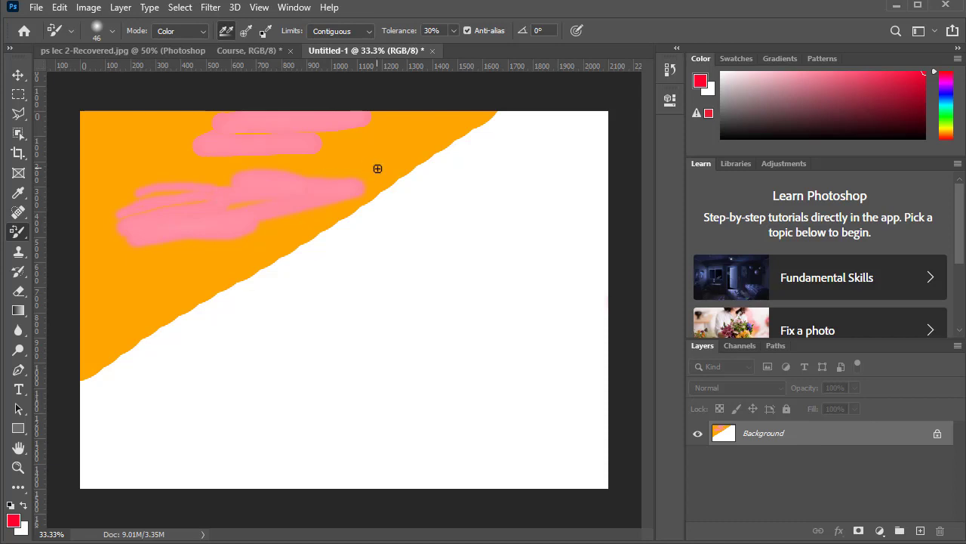
Pick a brighter red and recolour the orange near the diagonal edge
click(905, 92)
click(922, 71)
mouse_move(389, 151)
mouse_down()
mouse_move(475, 181)
mouse_move(306, 168)
mouse_up()
Open 7.JPG from the Music folder and dock it as a document tab
click(40, 9)
click(52, 37)
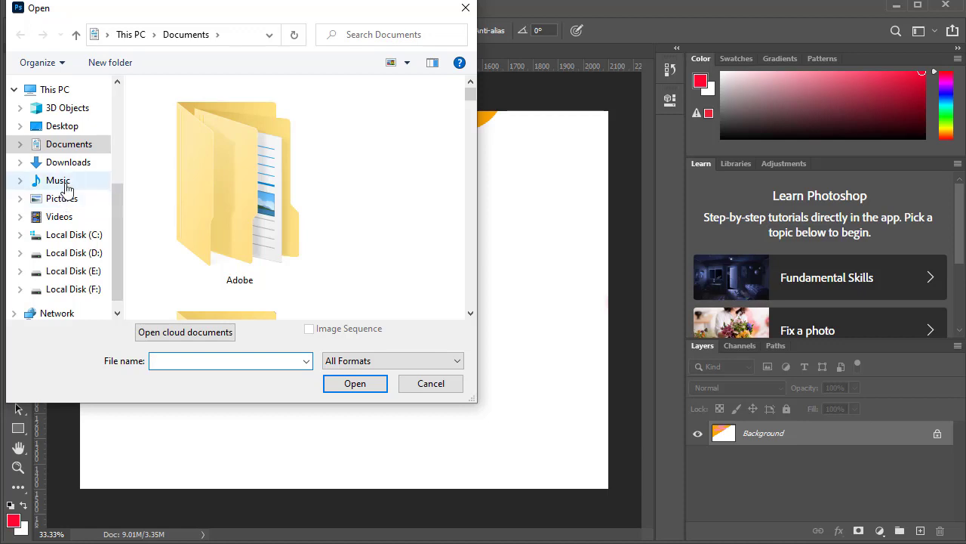
click(64, 182)
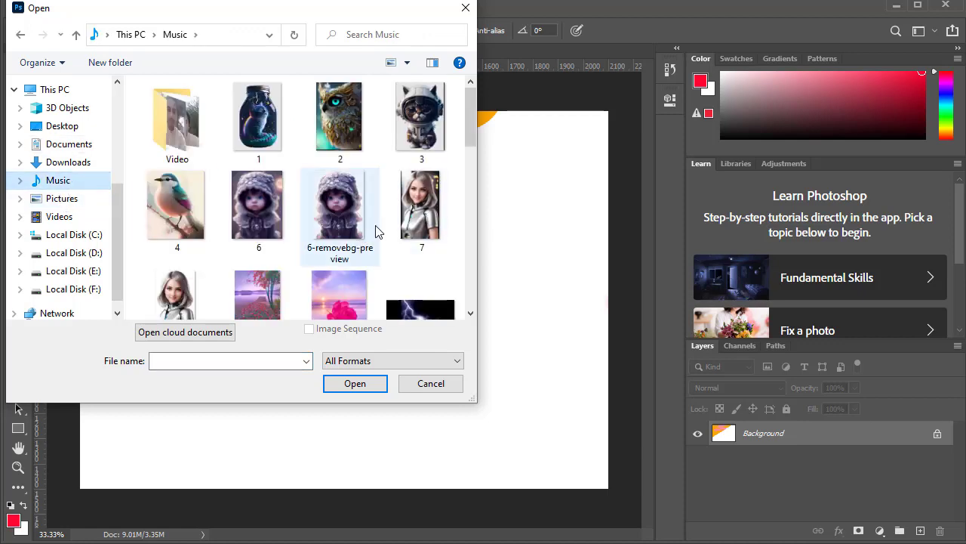
double_click(425, 199)
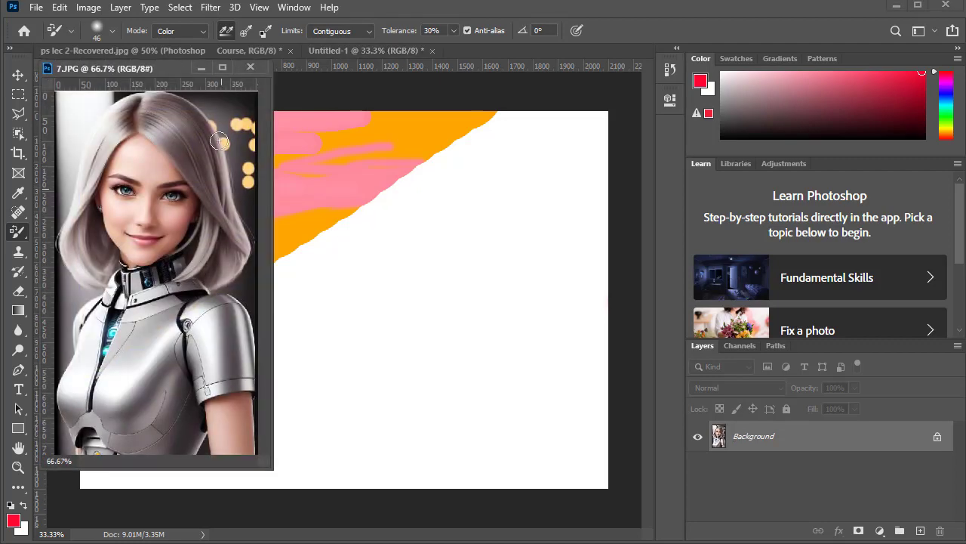
drag(196, 66, 262, 45)
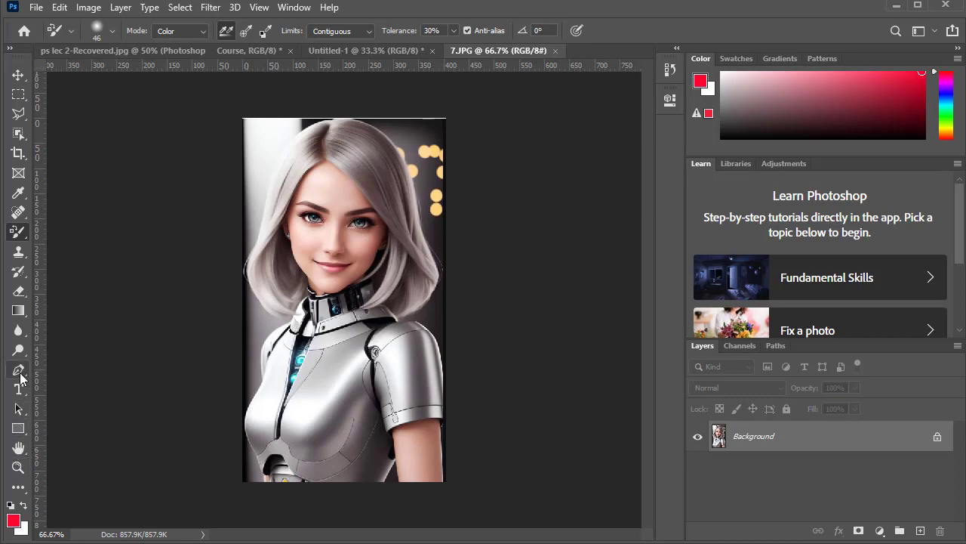
Zoom to 200% on the face and set the plain Brush to 1 px
click(18, 467)
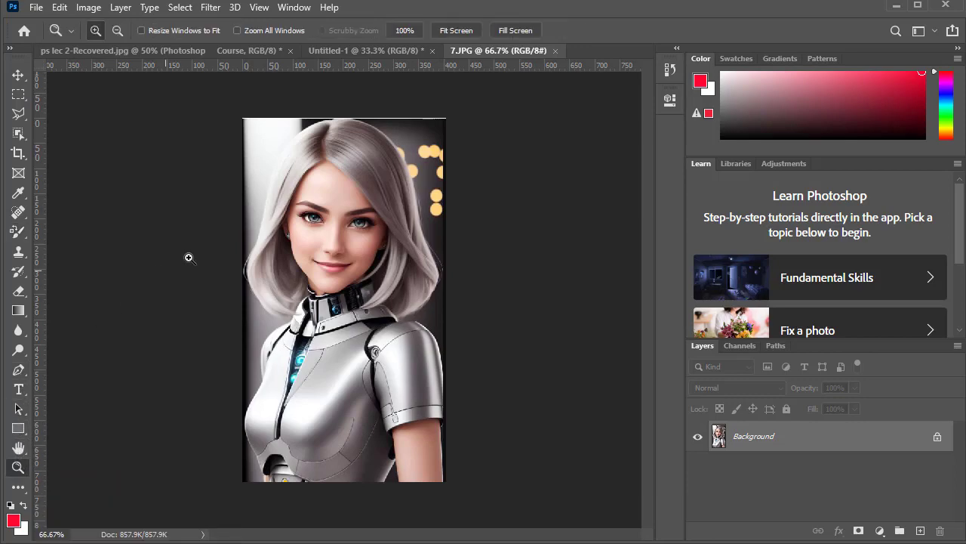
click(329, 230)
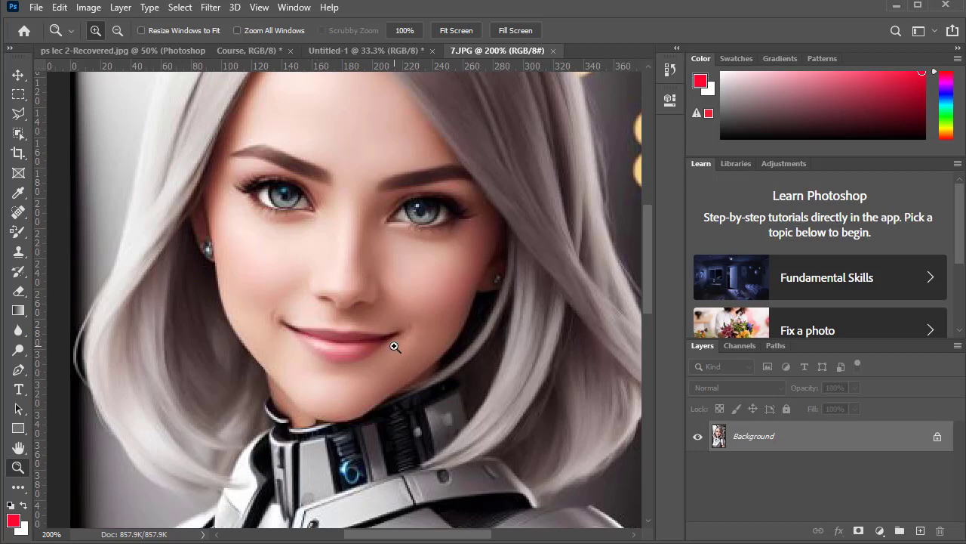
click(28, 236)
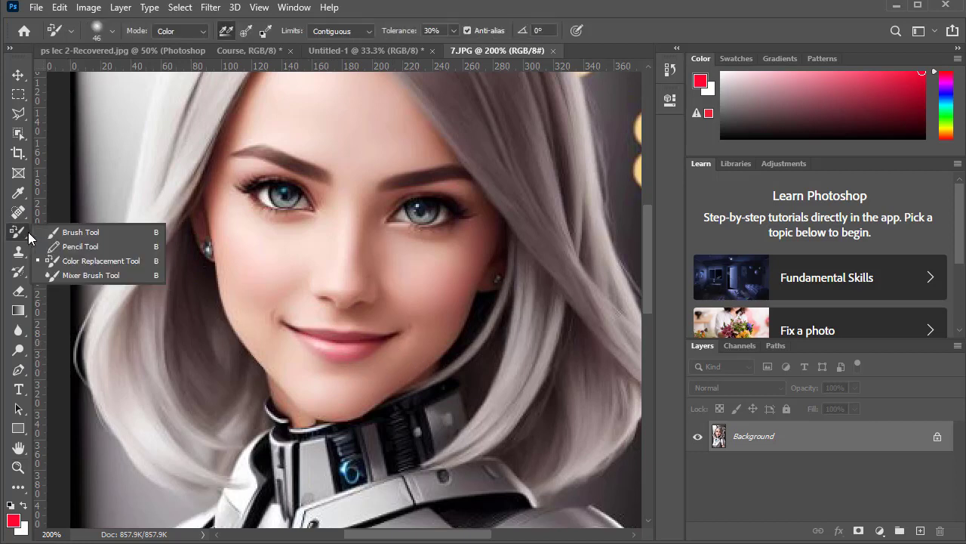
click(80, 232)
right_click(370, 328)
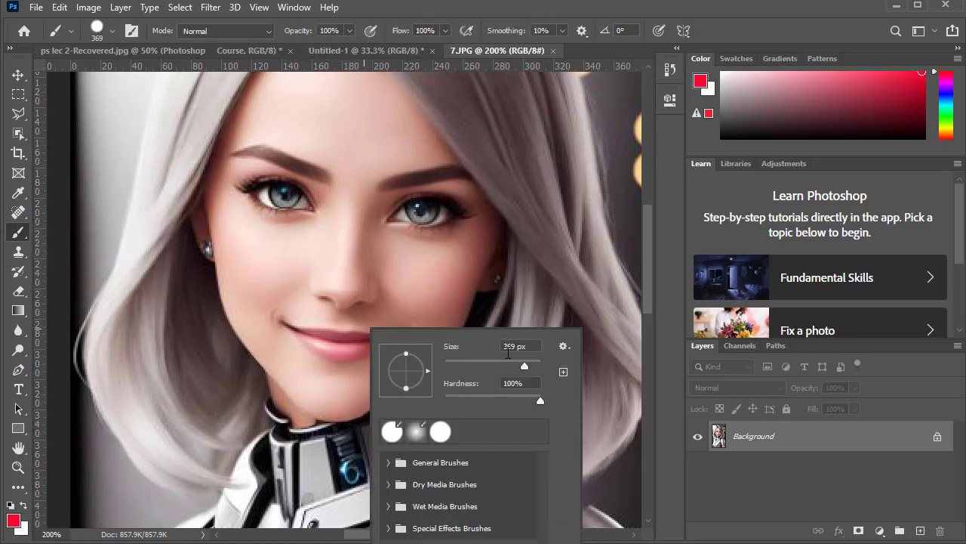
drag(524, 366, 442, 365)
key(Return)
Paint a thin red test line along the lower lip, then undo it
mouse_move(325, 347)
mouse_down()
mouse_move(351, 350)
mouse_move(313, 341)
mouse_move(344, 349)
mouse_move(330, 340)
mouse_up()
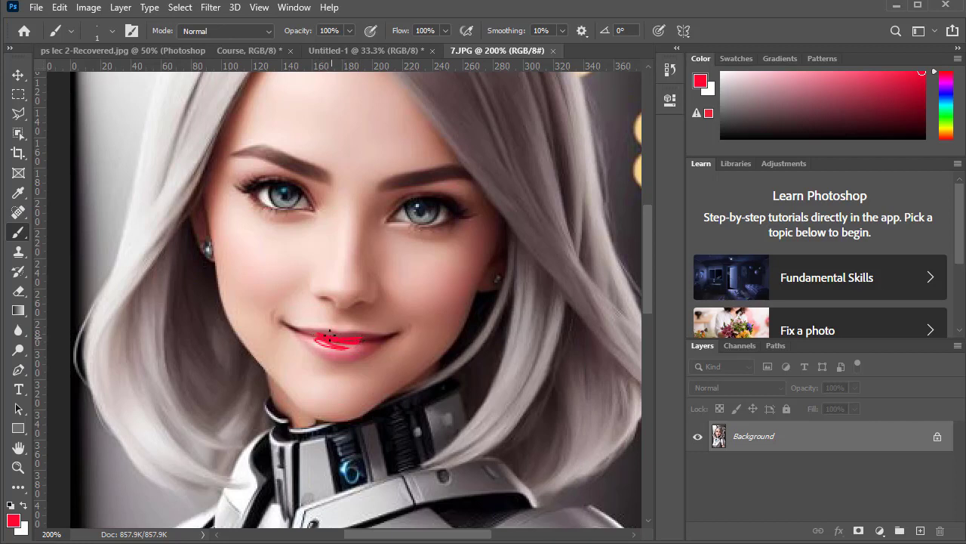
drag(330, 336, 348, 345)
key(ctrl+z)
Switch to the Quick Selection Tool, dismissing the stray layer context menus
click(19, 134)
click(58, 148)
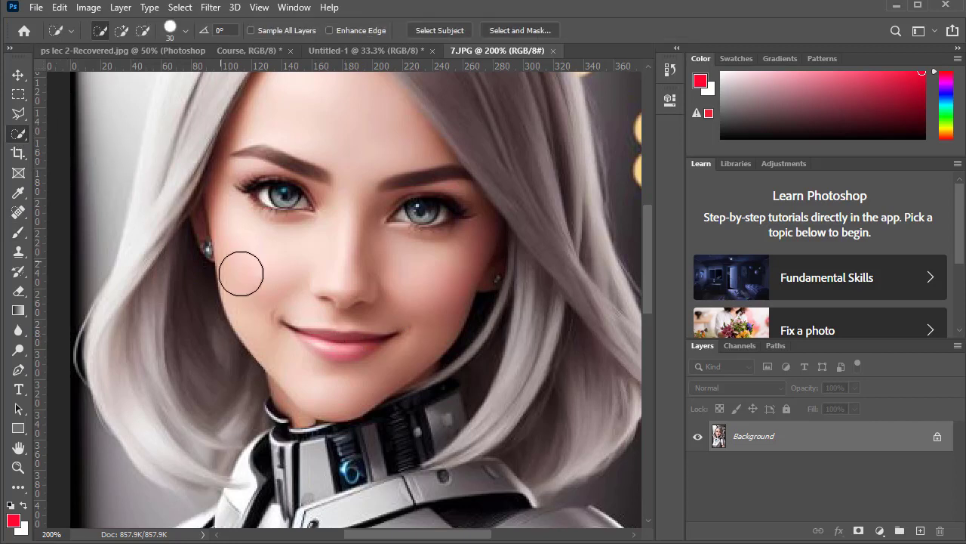
right_click(356, 341)
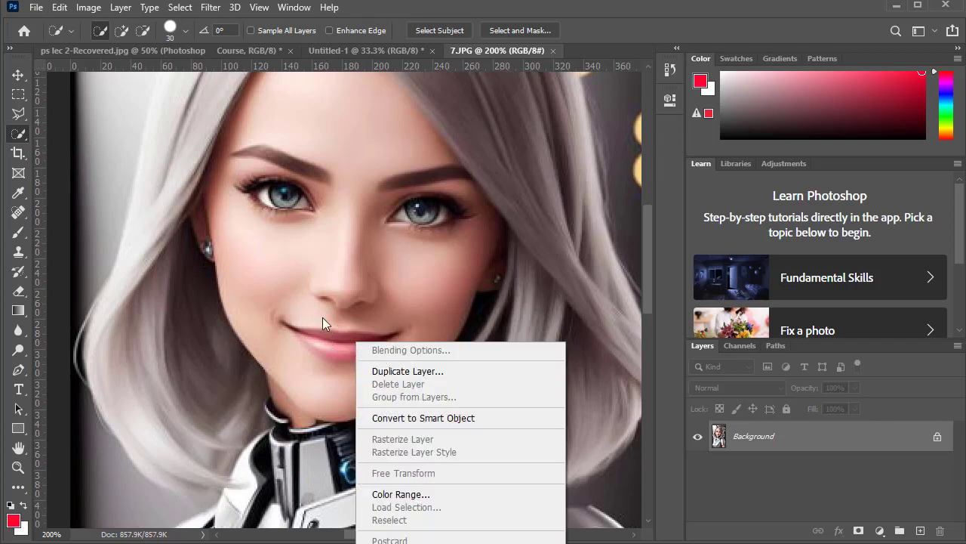
right_click(314, 281)
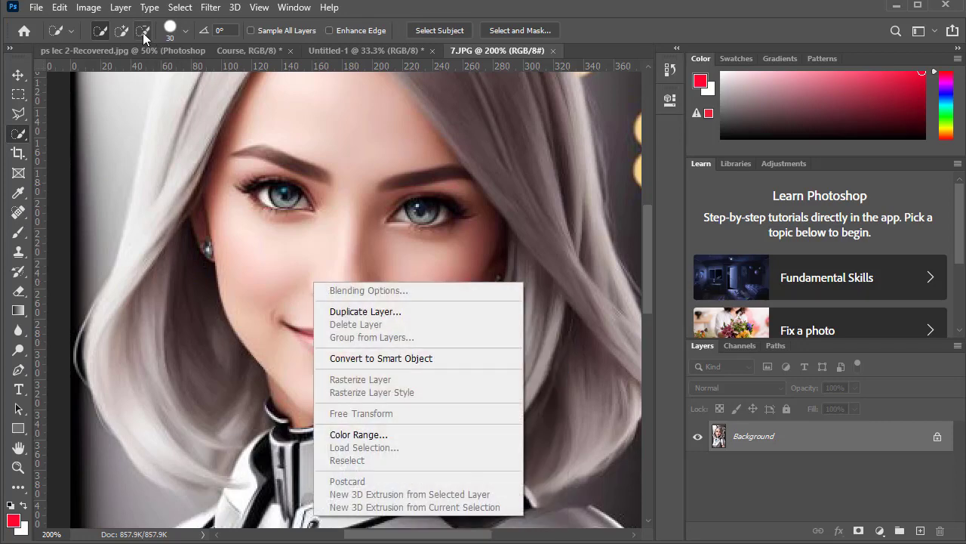
click(144, 34)
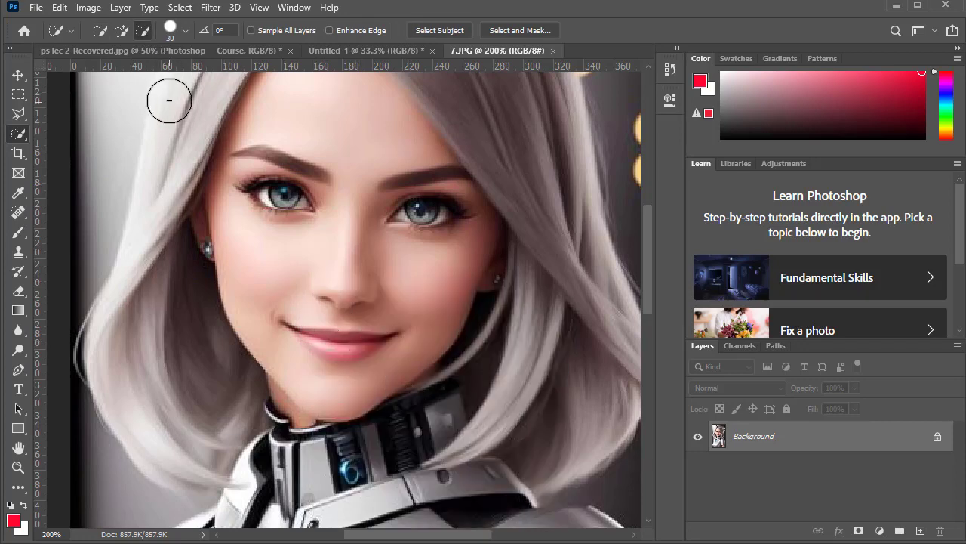
Add the lower lip's right notch to the selection with a 7 px brush
click(167, 29)
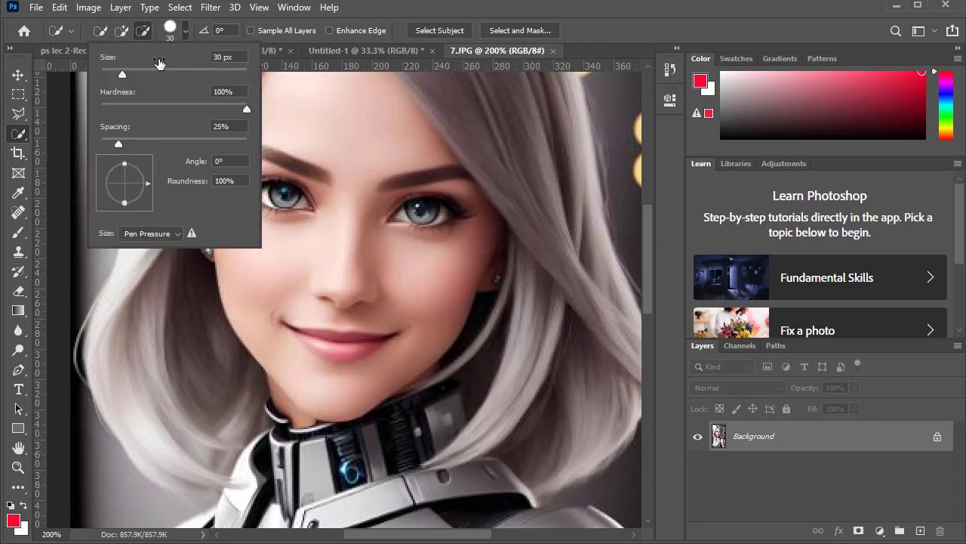
drag(121, 75, 105, 75)
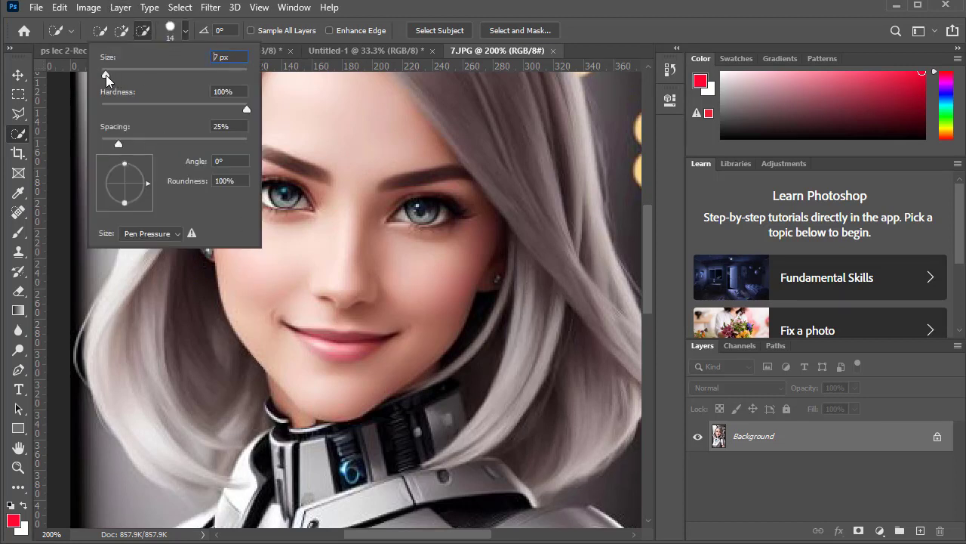
click(332, 347)
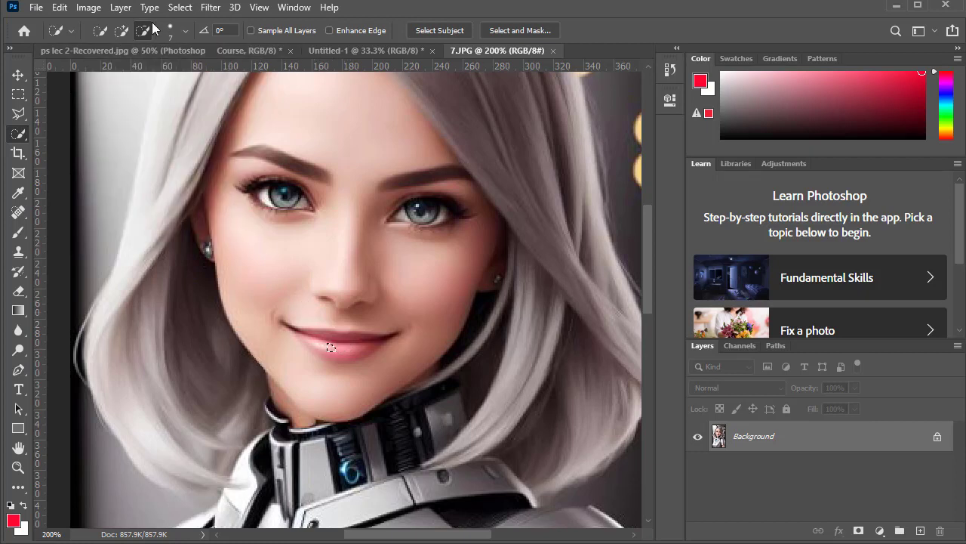
click(122, 30)
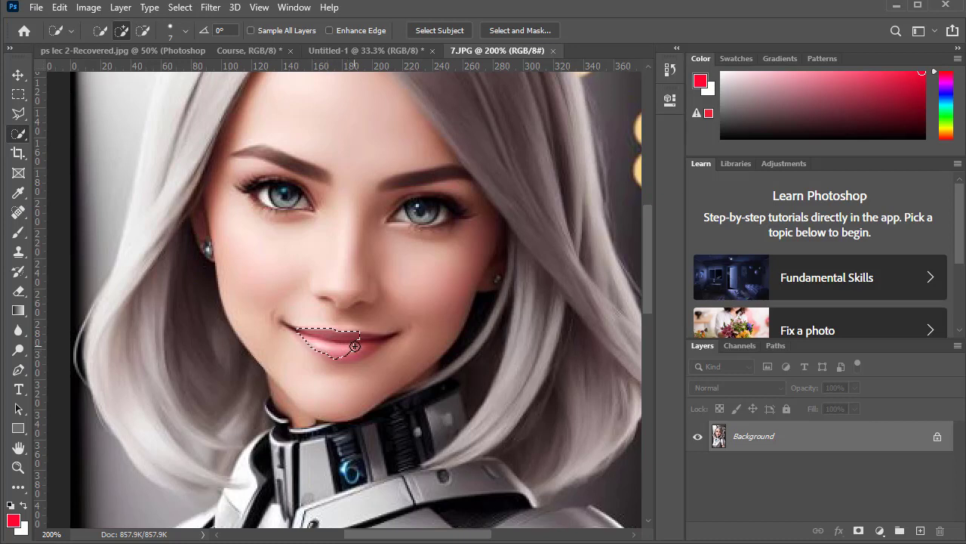
drag(360, 345, 354, 347)
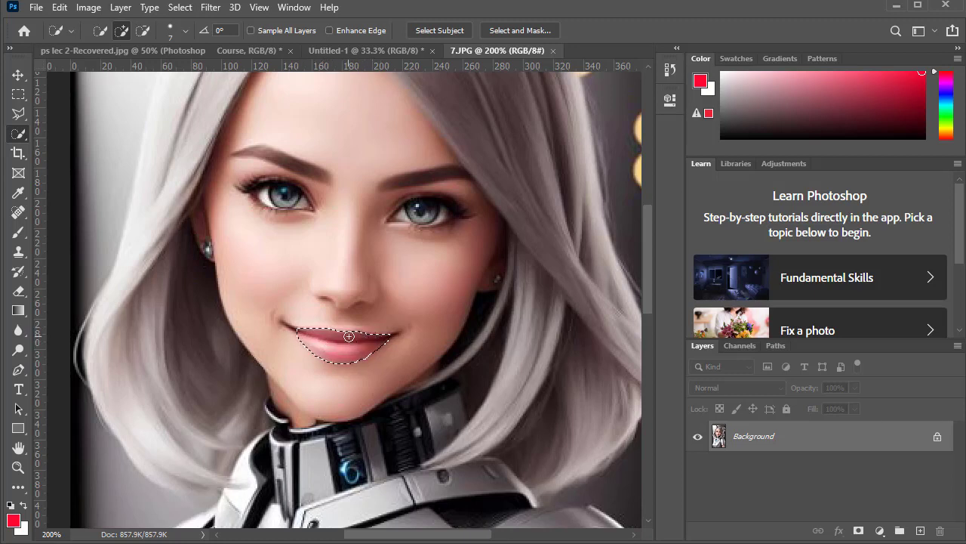
Recolour the selected lips bright red with Color Replacement, then repaint them lighter pink
click(22, 238)
right_click(23, 240)
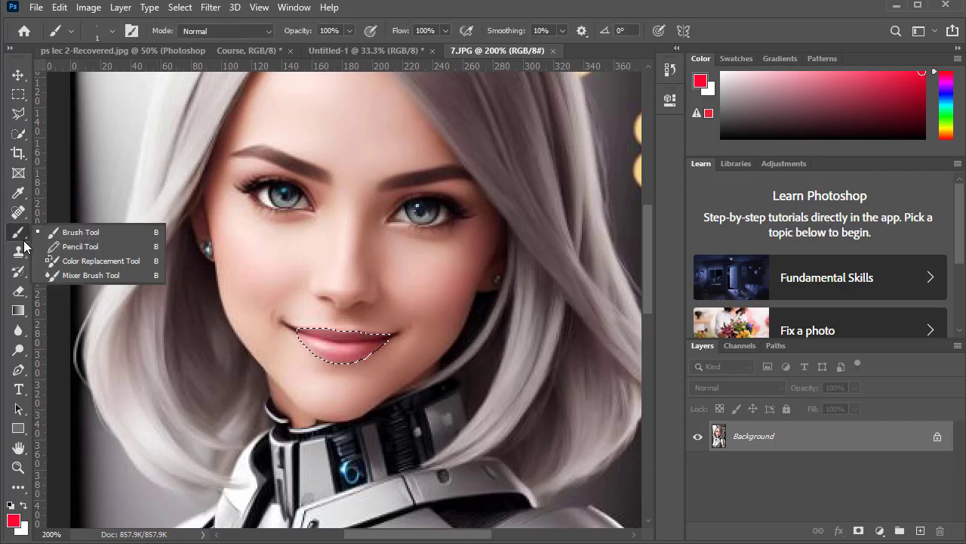
click(86, 259)
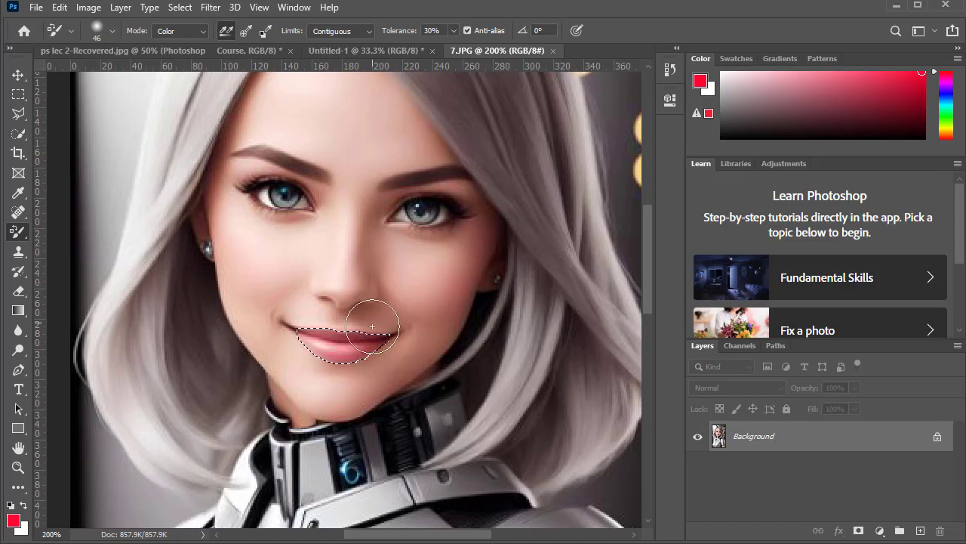
mouse_move(351, 352)
mouse_down()
mouse_move(319, 341)
mouse_move(367, 334)
mouse_move(295, 328)
mouse_move(416, 337)
mouse_up()
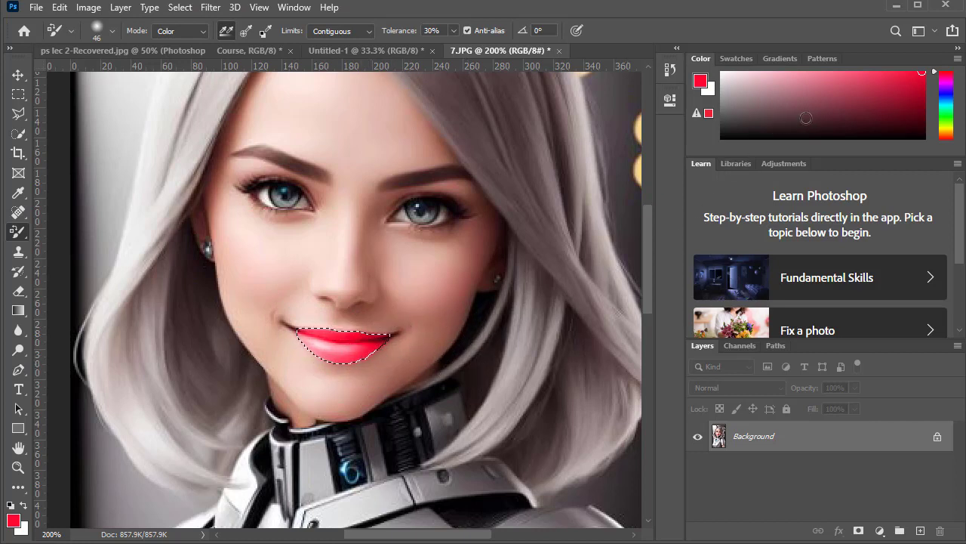
drag(816, 99, 823, 71)
mouse_move(361, 371)
mouse_down()
mouse_move(362, 340)
mouse_move(308, 347)
mouse_move(364, 335)
mouse_move(291, 335)
mouse_move(388, 335)
mouse_move(340, 356)
mouse_move(367, 355)
mouse_up()
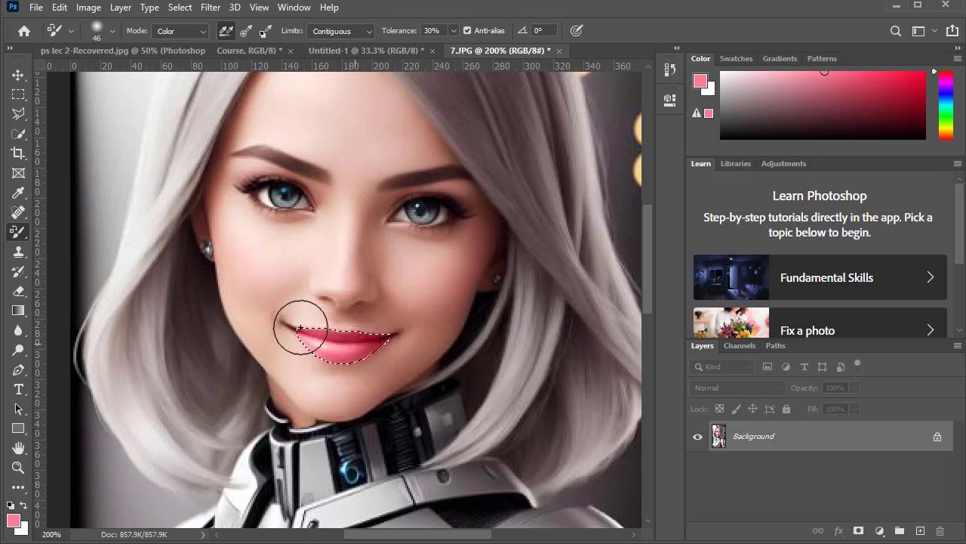
Switch back to the plain Brush and open its size and hardness settings
right_click(11, 237)
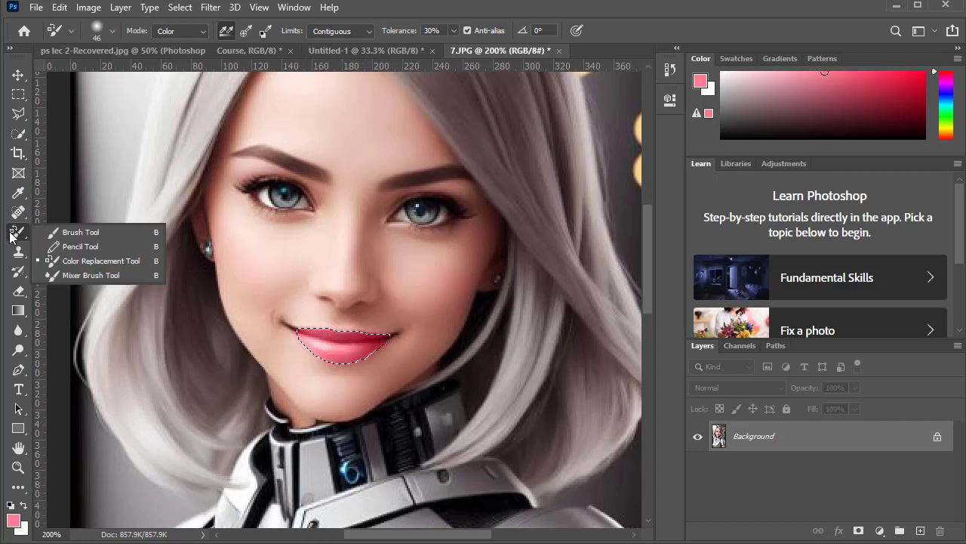
click(54, 232)
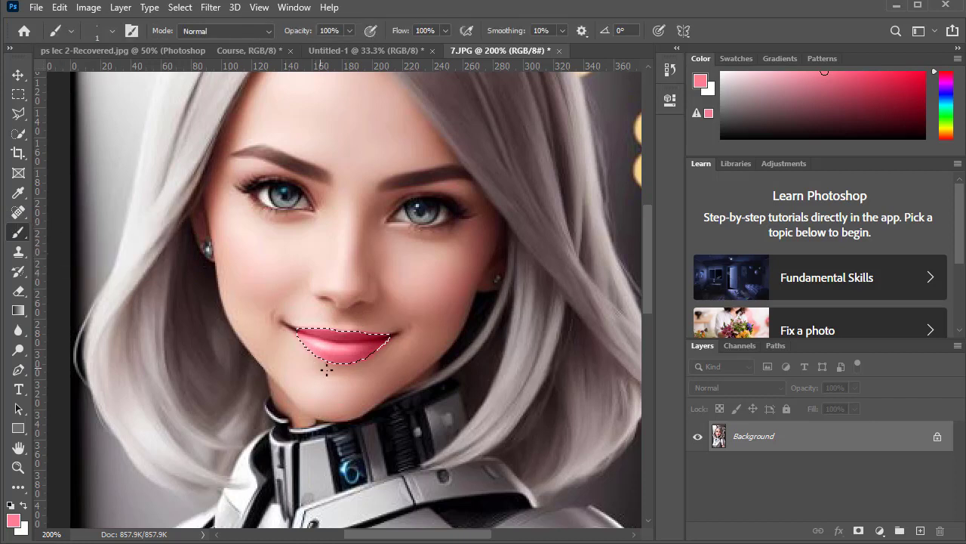
right_click(344, 337)
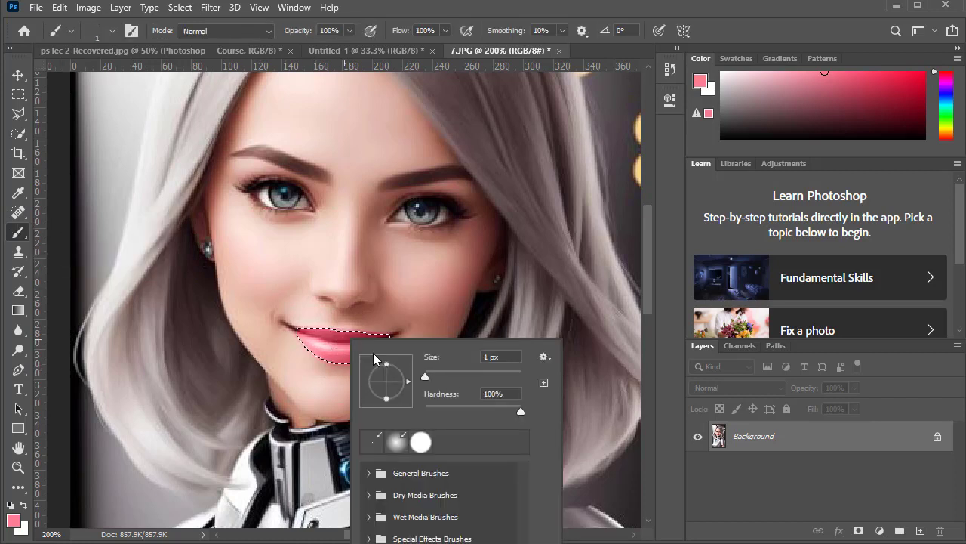
click(437, 376)
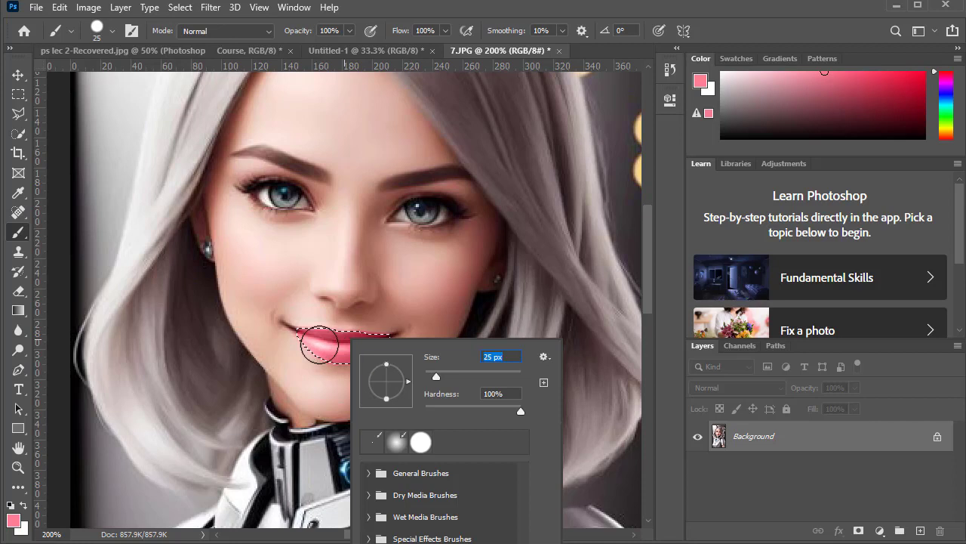
key(Return)
drag(310, 343, 400, 339)
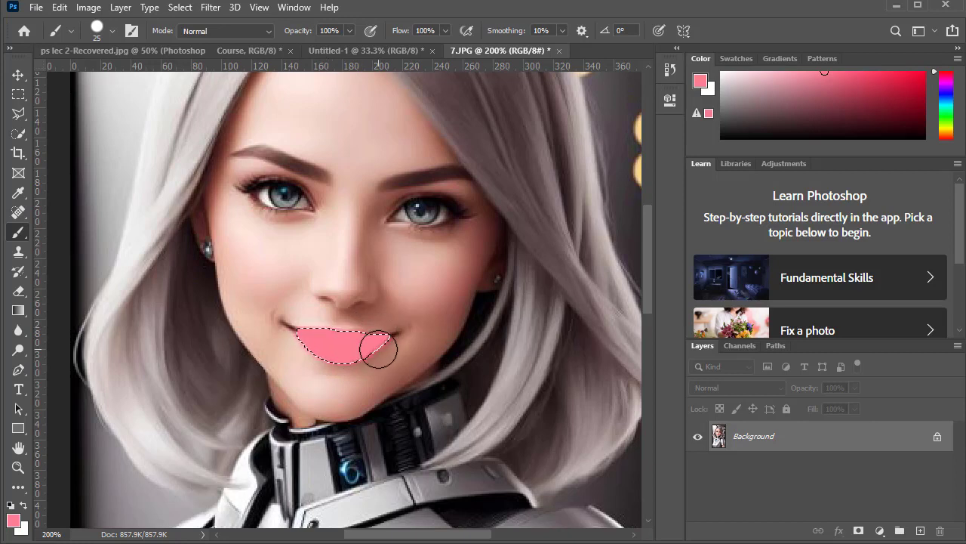
key(ctrl+z)
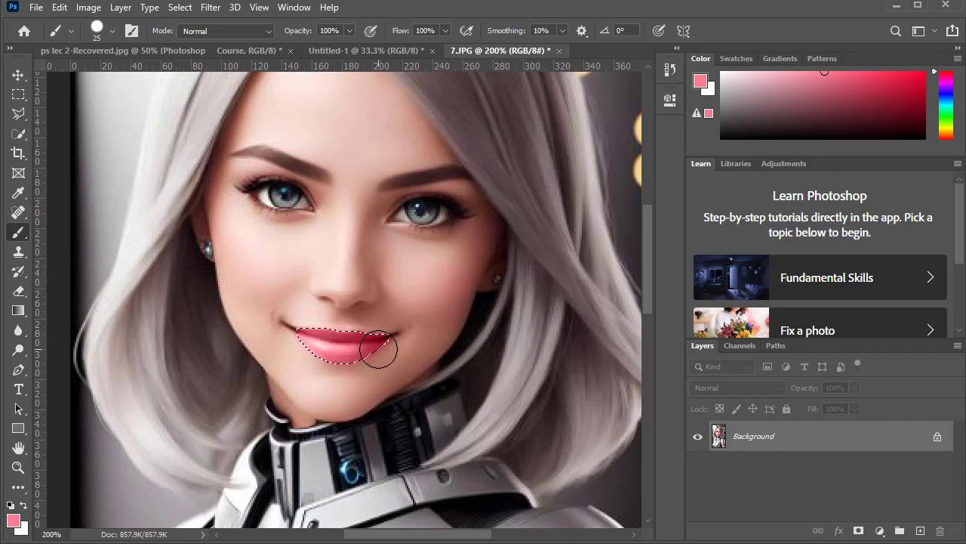
Switch to Color Replacement and recolour the selected lips magenta
right_click(25, 232)
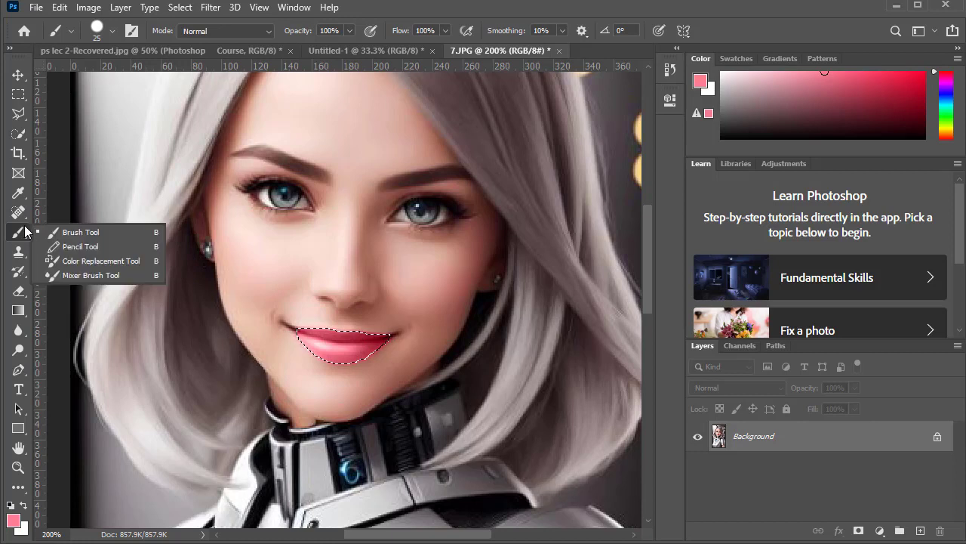
click(83, 261)
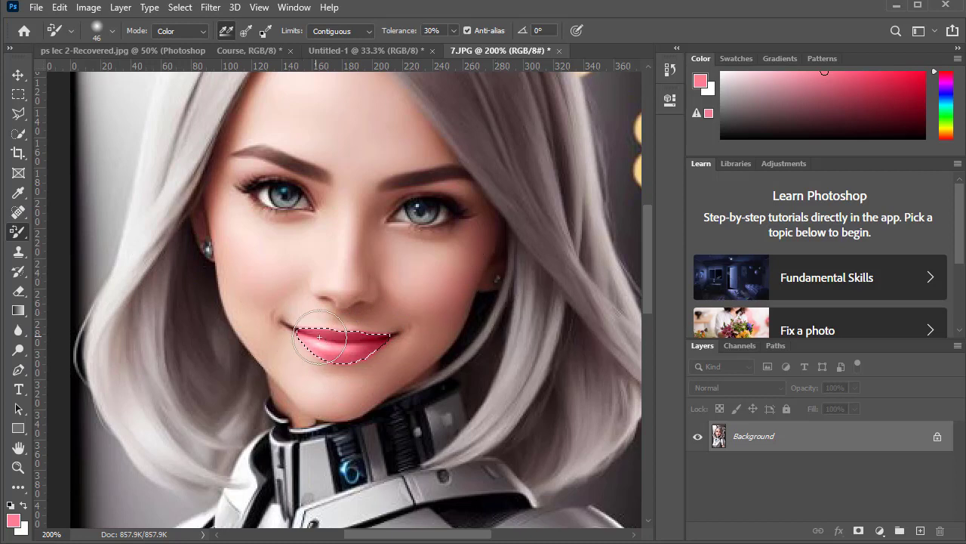
drag(303, 357, 376, 340)
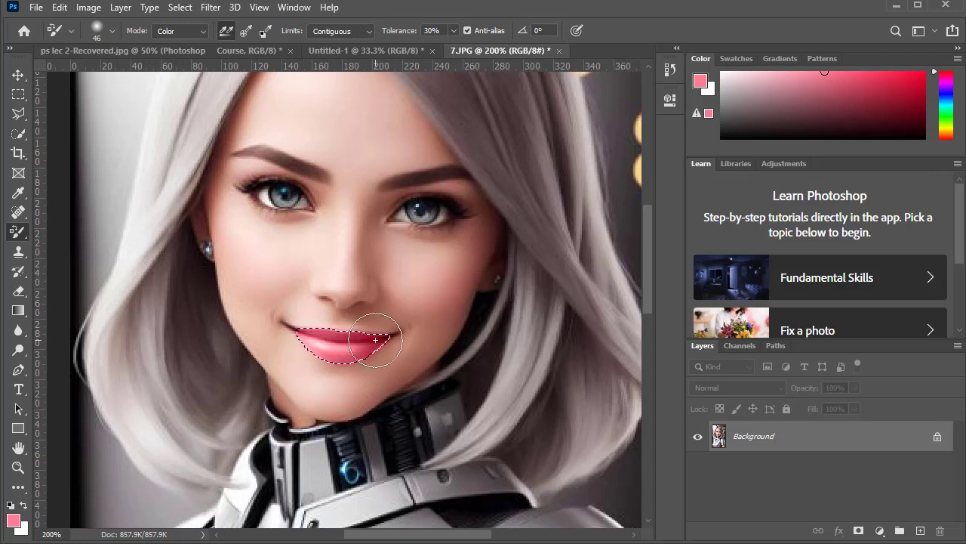
click(944, 82)
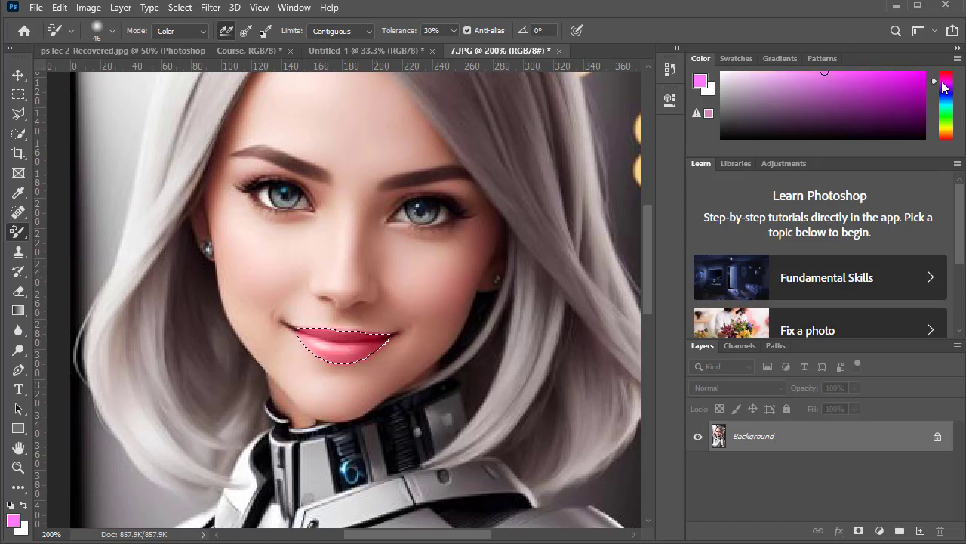
mouse_move(298, 333)
mouse_down()
mouse_move(309, 351)
mouse_move(379, 347)
mouse_move(316, 322)
mouse_move(404, 324)
mouse_move(302, 328)
mouse_move(391, 326)
mouse_up()
Repaint the lips in lighter orange, then a redder peachy orange
click(791, 85)
drag(945, 128, 934, 139)
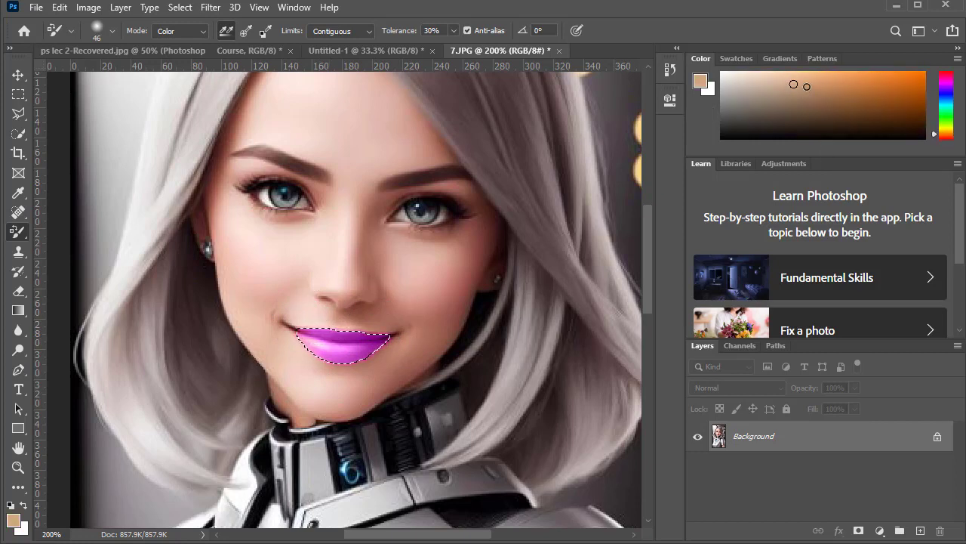
click(834, 72)
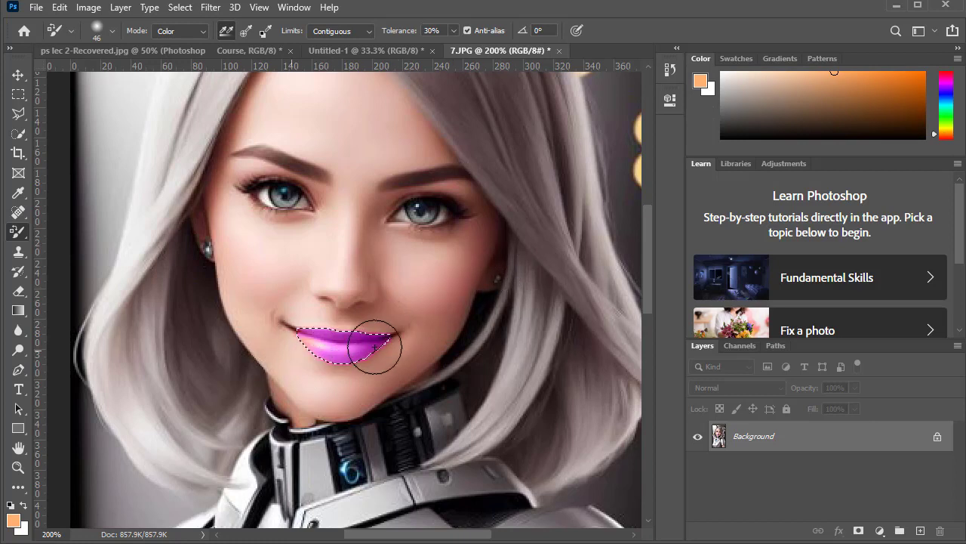
mouse_move(374, 347)
mouse_down()
mouse_move(267, 334)
mouse_move(395, 324)
mouse_up()
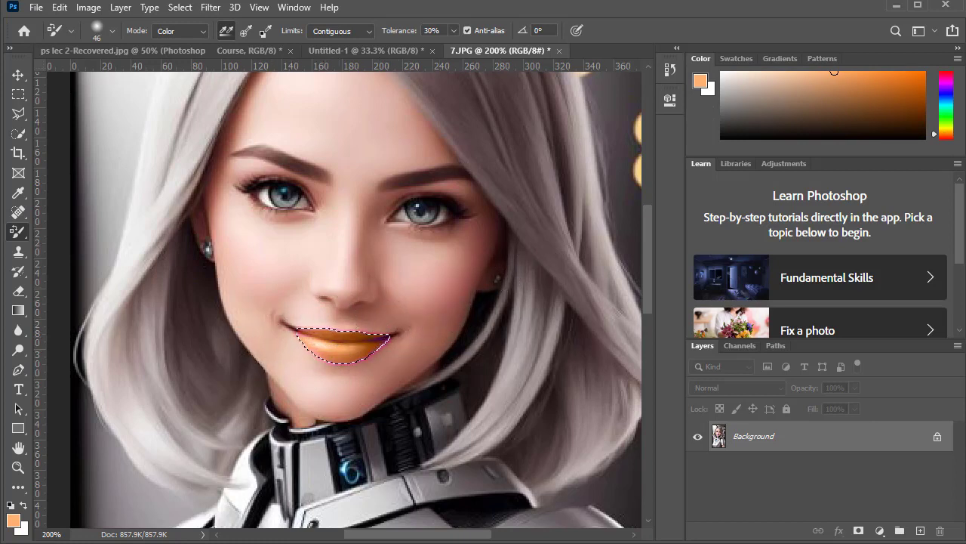
click(943, 136)
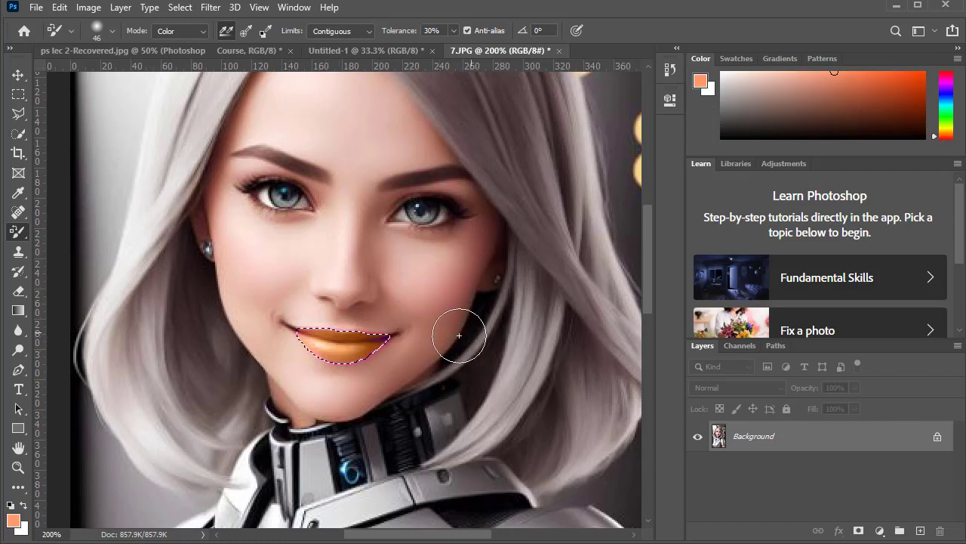
drag(301, 329, 382, 333)
Repaint the lips a saturated orange-red and start clearing the selection
click(906, 71)
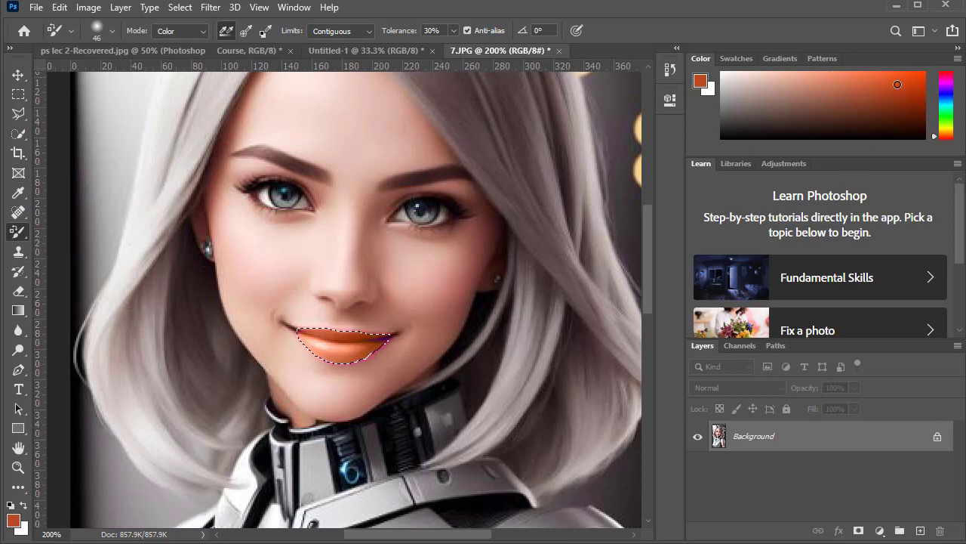
mouse_move(346, 367)
mouse_down()
mouse_move(340, 341)
mouse_move(400, 342)
mouse_move(302, 334)
mouse_move(414, 324)
mouse_move(328, 345)
mouse_up()
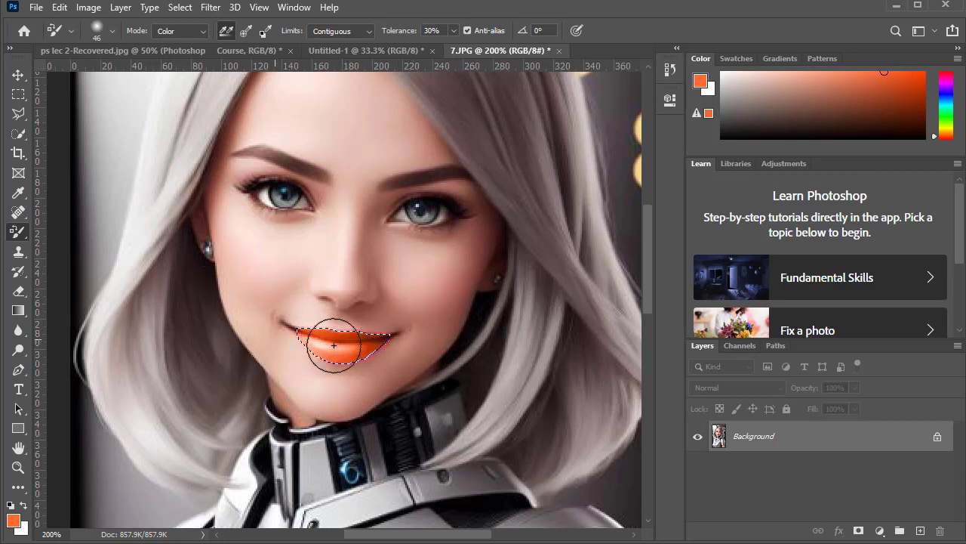
click(18, 94)
Deselect the lips, zoom out to the whole portrait, and bring up Untitled-1
click(102, 152)
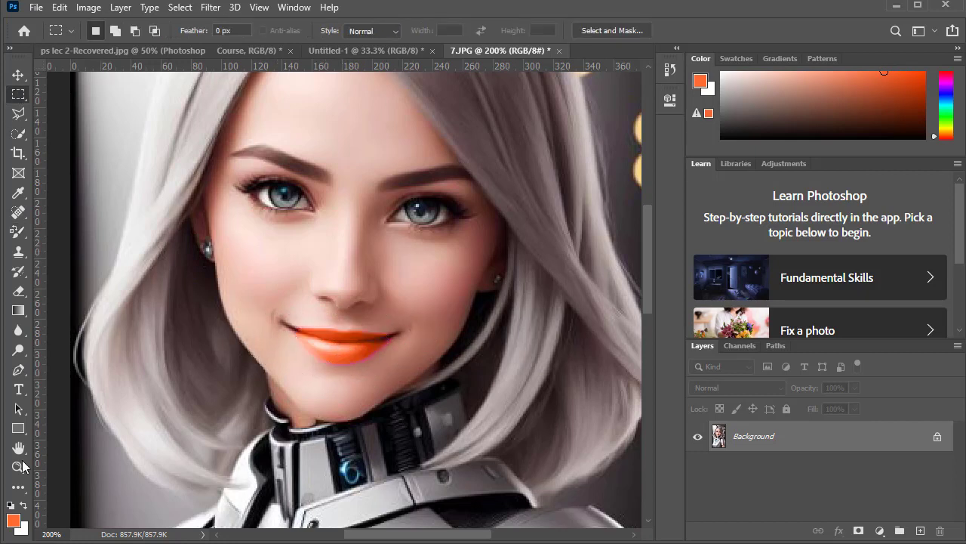
click(16, 449)
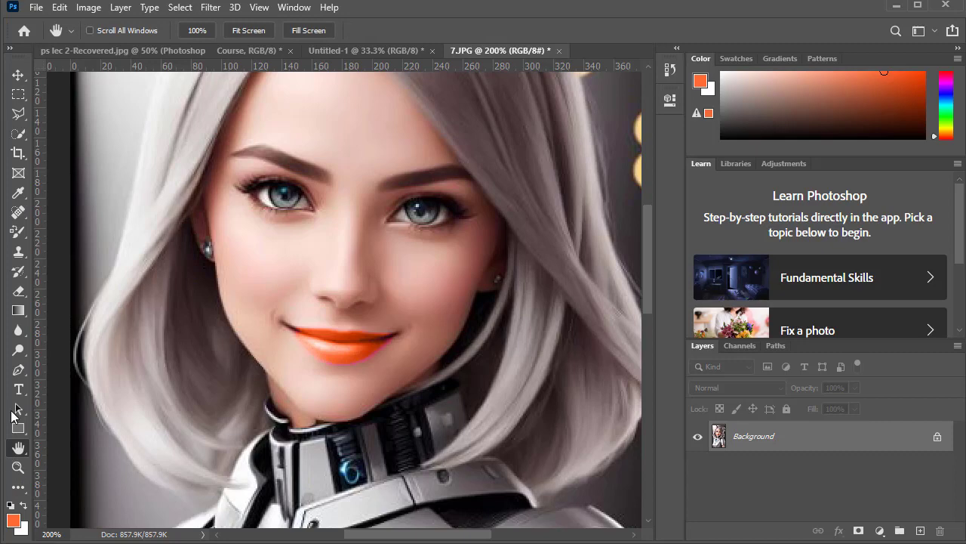
click(19, 466)
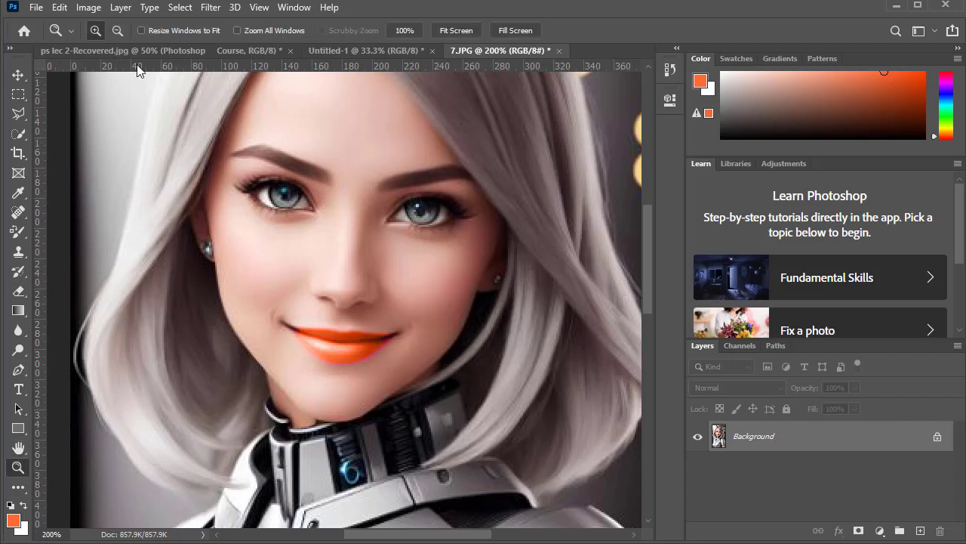
click(117, 30)
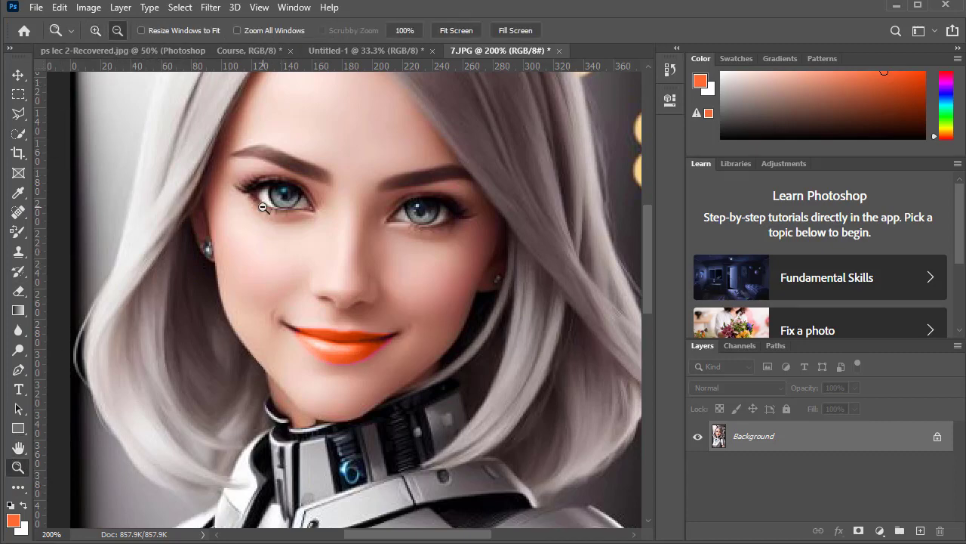
click(263, 206)
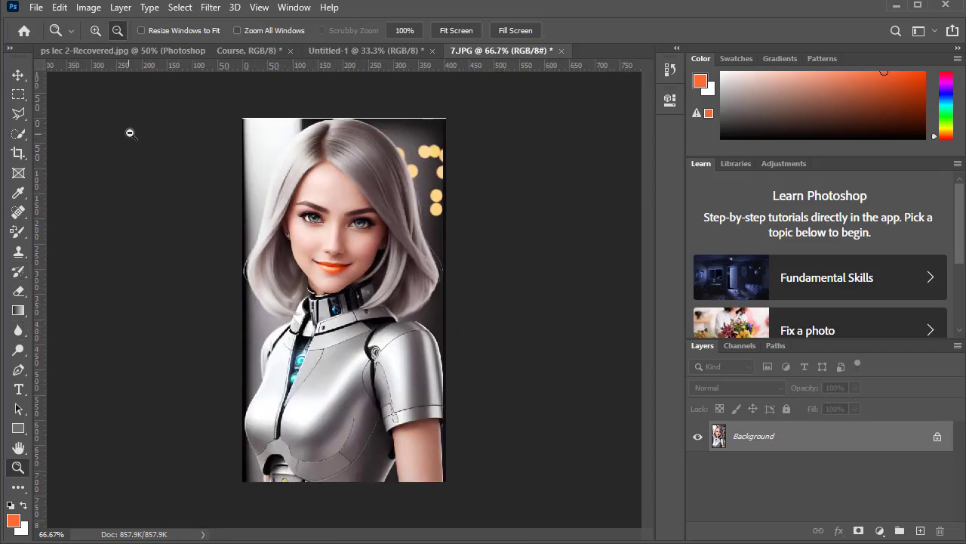
click(357, 51)
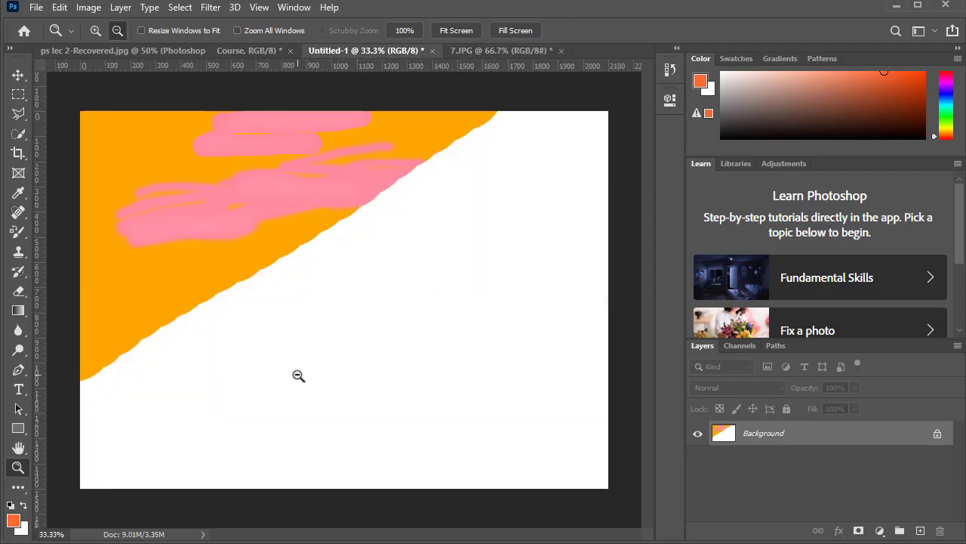
Try the Mixer Brush and plain Brush variants, ending with the brush tool list open again
click(19, 232)
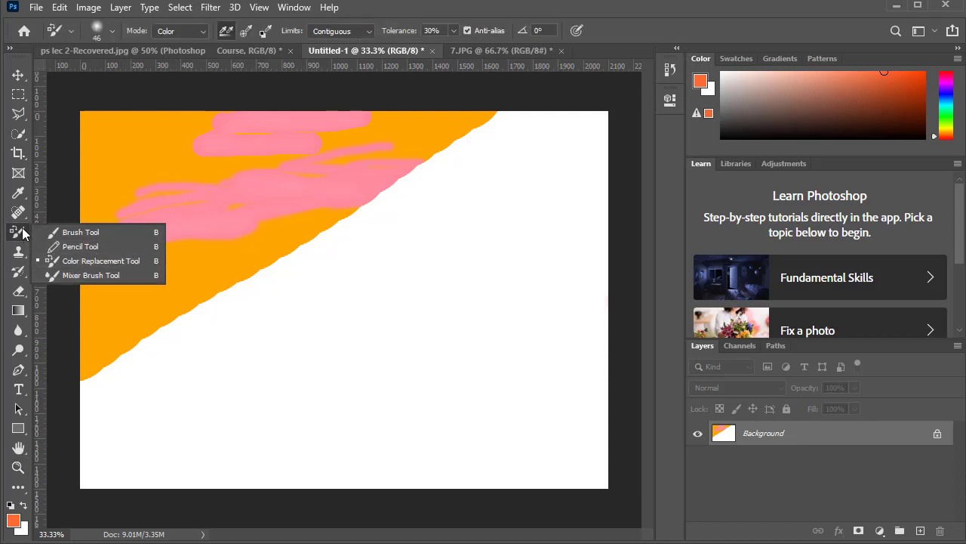
click(103, 275)
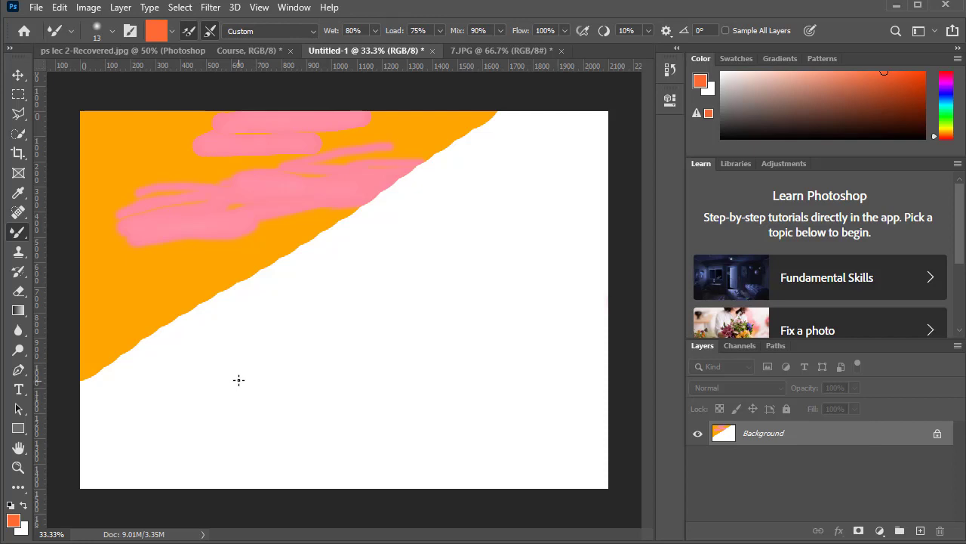
right_click(25, 234)
click(48, 233)
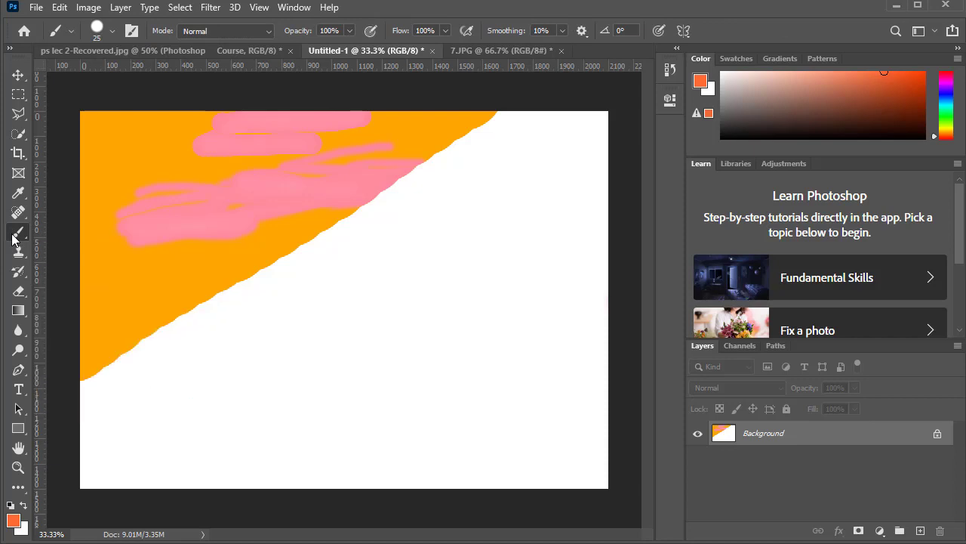
right_click(13, 238)
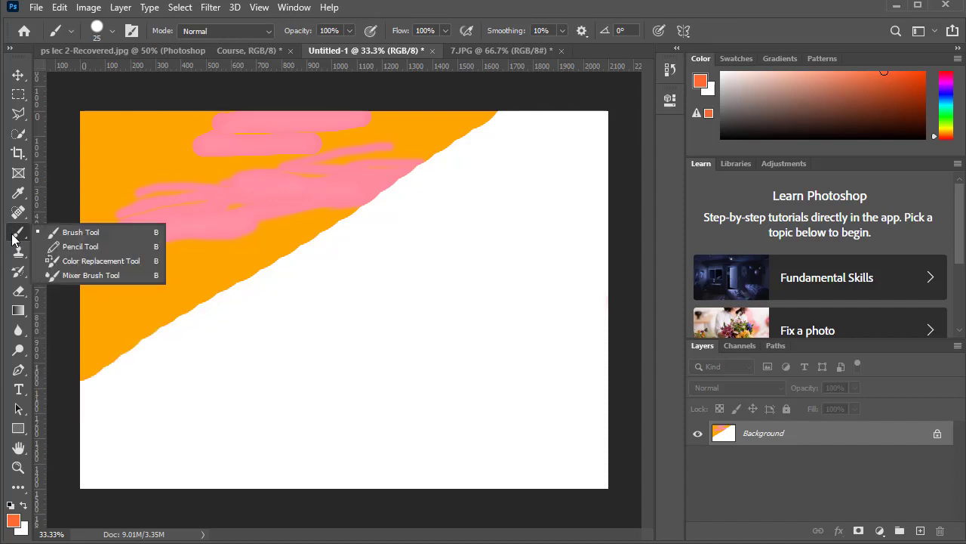
Select the Mixer Brush Tool and enlarge its size to about 97 px
click(91, 276)
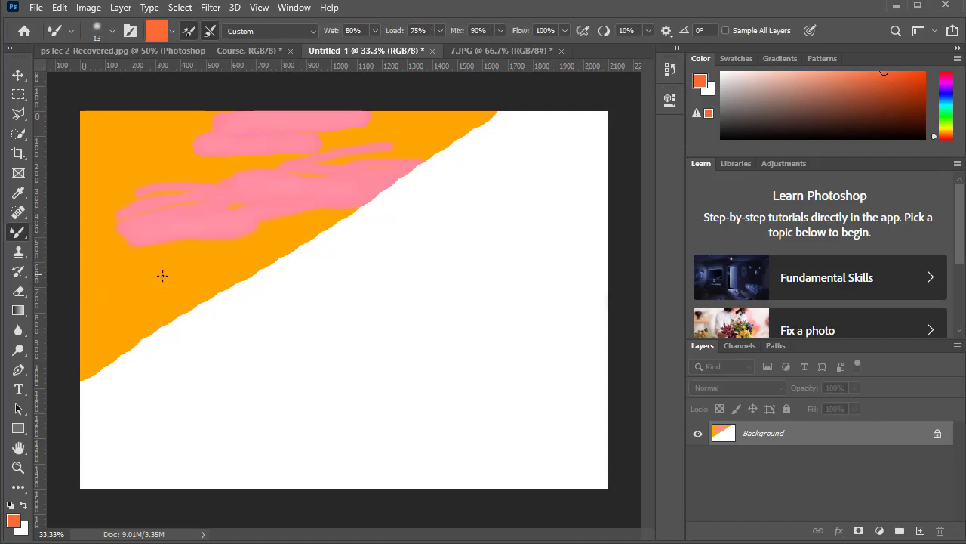
right_click(195, 255)
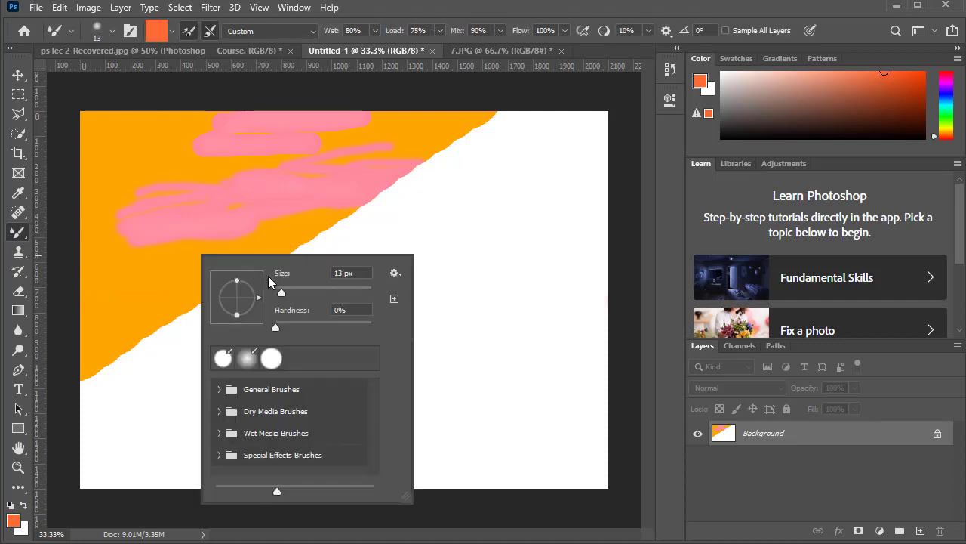
click(298, 294)
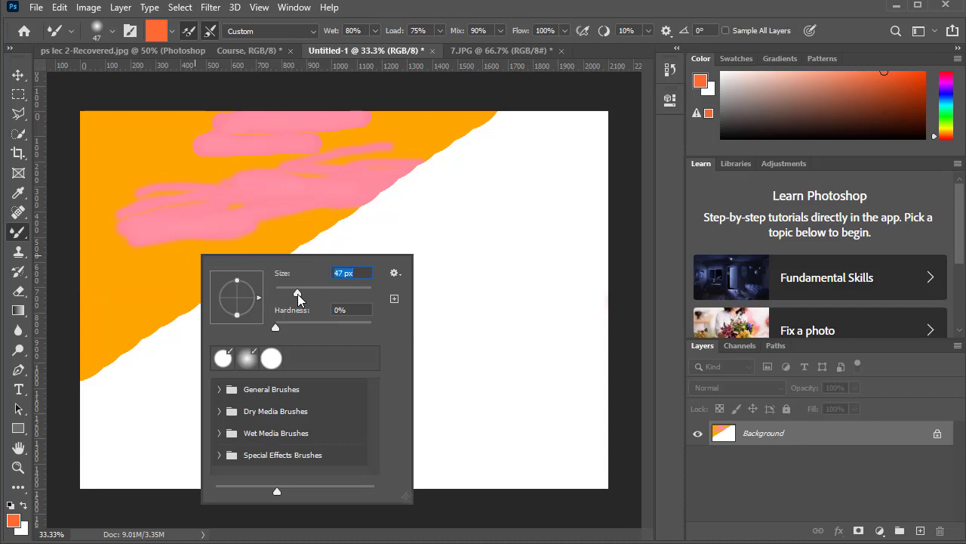
drag(298, 294, 322, 293)
click(306, 197)
Smear the pink strokes into the orange and soften the orange edges into the white
mouse_move(289, 226)
mouse_down()
mouse_move(241, 239)
mouse_move(267, 214)
mouse_move(294, 224)
mouse_move(345, 199)
mouse_move(330, 220)
mouse_move(324, 201)
mouse_move(244, 237)
mouse_move(279, 195)
mouse_move(265, 229)
mouse_move(224, 216)
mouse_move(190, 302)
mouse_move(237, 254)
mouse_move(164, 259)
mouse_move(218, 239)
mouse_move(168, 257)
mouse_move(162, 225)
mouse_up()
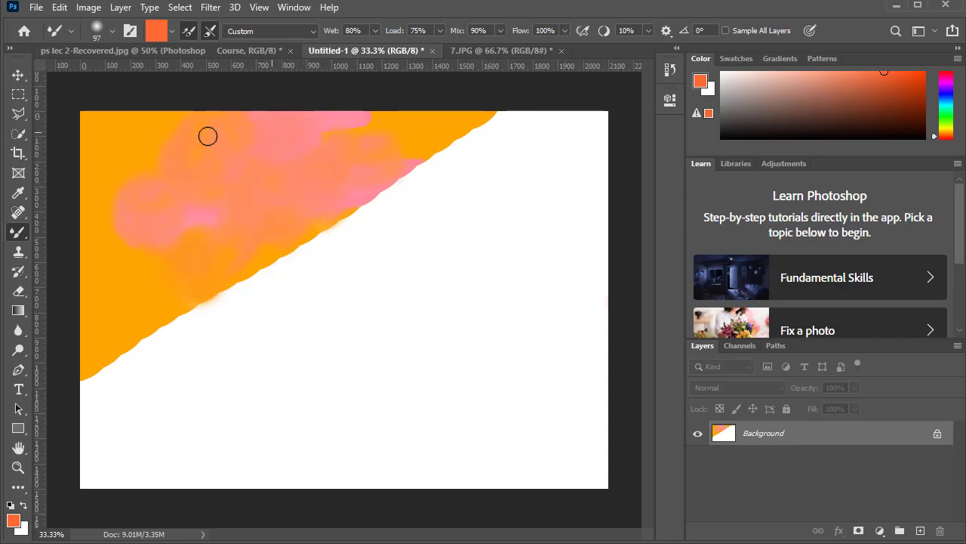
drag(377, 155, 378, 122)
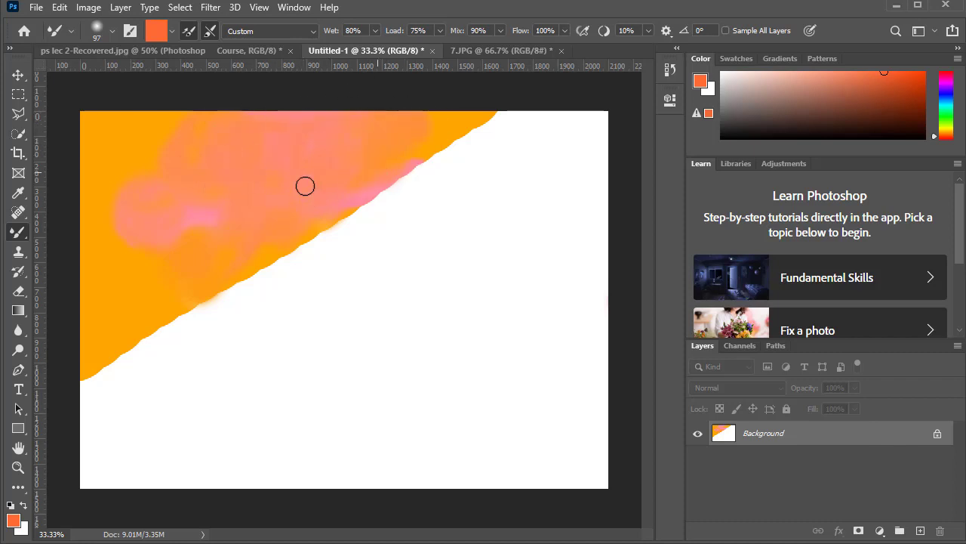
mouse_move(404, 194)
mouse_down()
mouse_move(405, 153)
mouse_move(277, 241)
mouse_up()
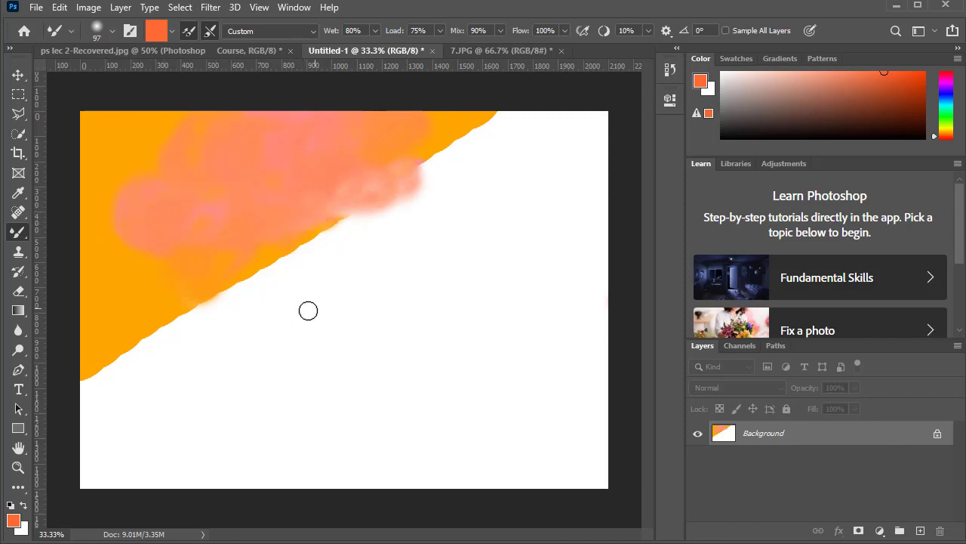
mouse_move(279, 259)
mouse_down()
mouse_move(300, 244)
mouse_move(263, 252)
mouse_move(276, 276)
mouse_move(363, 251)
mouse_move(326, 214)
mouse_move(317, 233)
mouse_move(280, 255)
mouse_move(276, 273)
mouse_move(198, 250)
mouse_up()
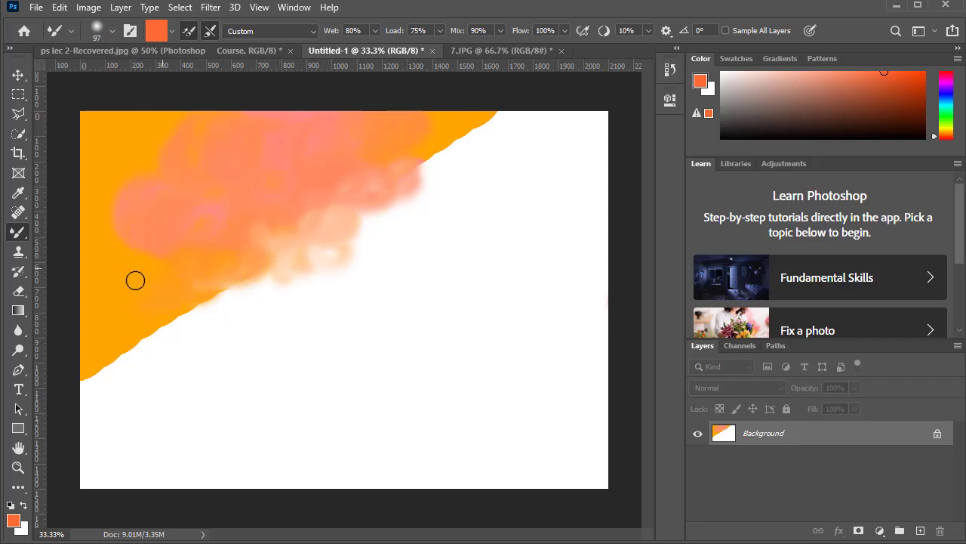
mouse_move(135, 280)
mouse_down()
mouse_move(166, 298)
mouse_move(229, 289)
mouse_up()
right_click(230, 291)
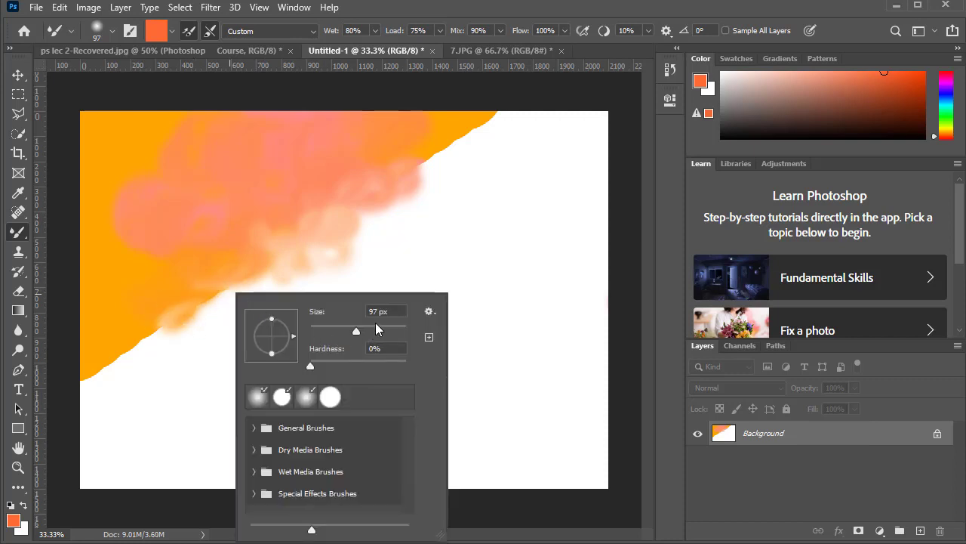
Set the Mixer Brush to 158 px and blend the pink blob and top edge into orange
click(375, 332)
click(435, 190)
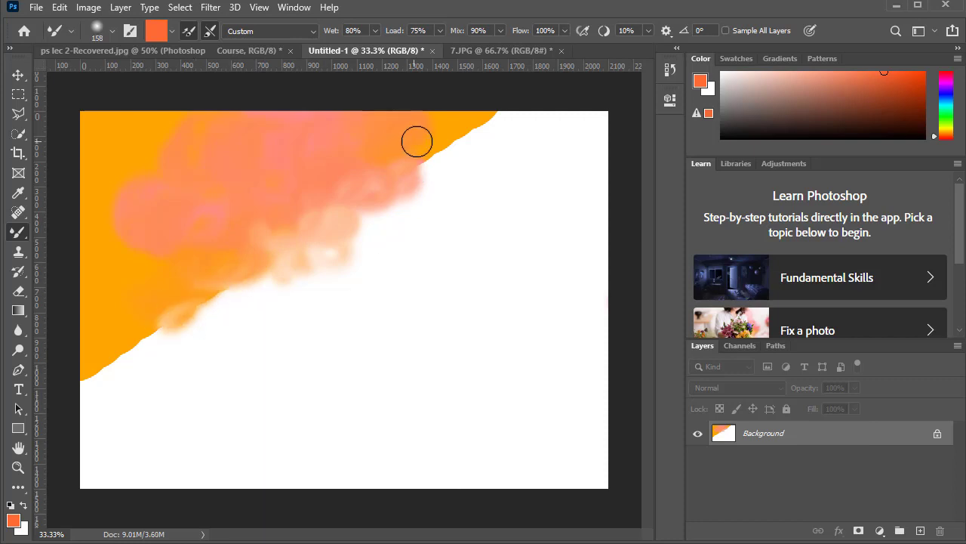
mouse_move(416, 140)
mouse_down()
mouse_move(431, 166)
mouse_move(401, 143)
mouse_move(459, 156)
mouse_move(421, 151)
mouse_move(475, 134)
mouse_move(478, 93)
mouse_move(473, 168)
mouse_move(338, 164)
mouse_move(265, 241)
mouse_move(224, 313)
mouse_move(192, 304)
mouse_move(136, 350)
mouse_move(92, 345)
mouse_up()
mouse_move(200, 225)
mouse_down()
mouse_move(80, 319)
mouse_move(95, 239)
mouse_up()
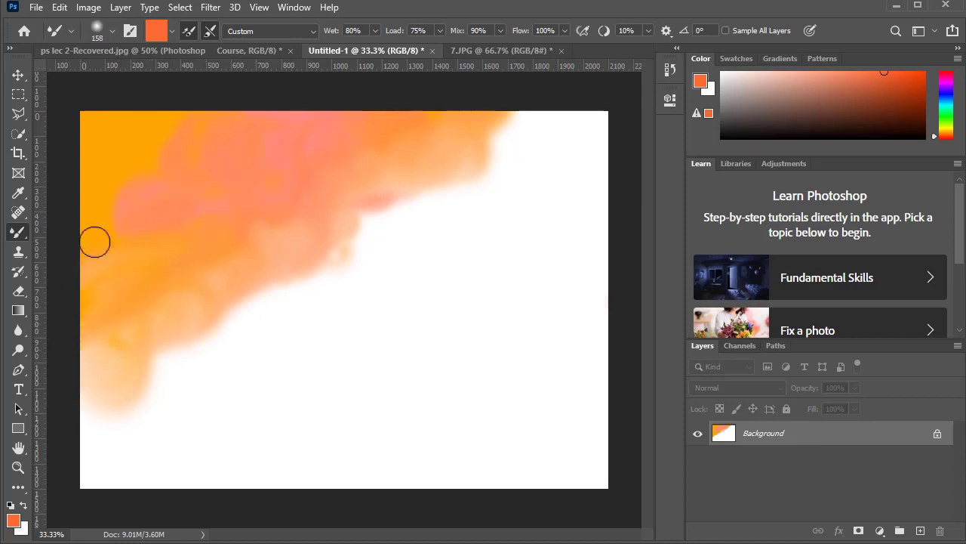
mouse_move(43, 145)
mouse_down()
mouse_move(198, 116)
mouse_move(397, 153)
mouse_move(86, 128)
mouse_move(326, 113)
mouse_move(403, 119)
mouse_move(475, 151)
mouse_move(257, 129)
mouse_up()
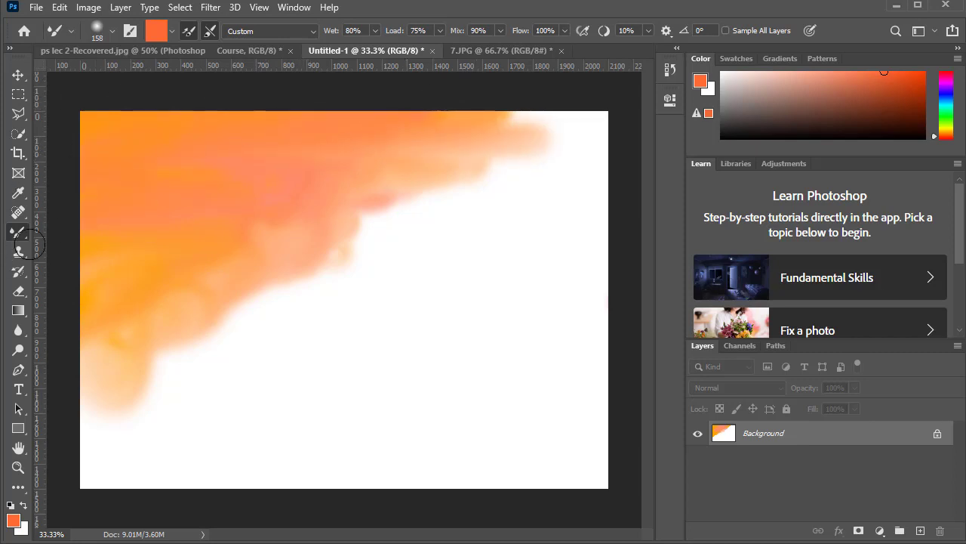
Smear orange over the remaining pink, out to the right edge, and streak white diagonally through it
drag(435, 127, 381, 170)
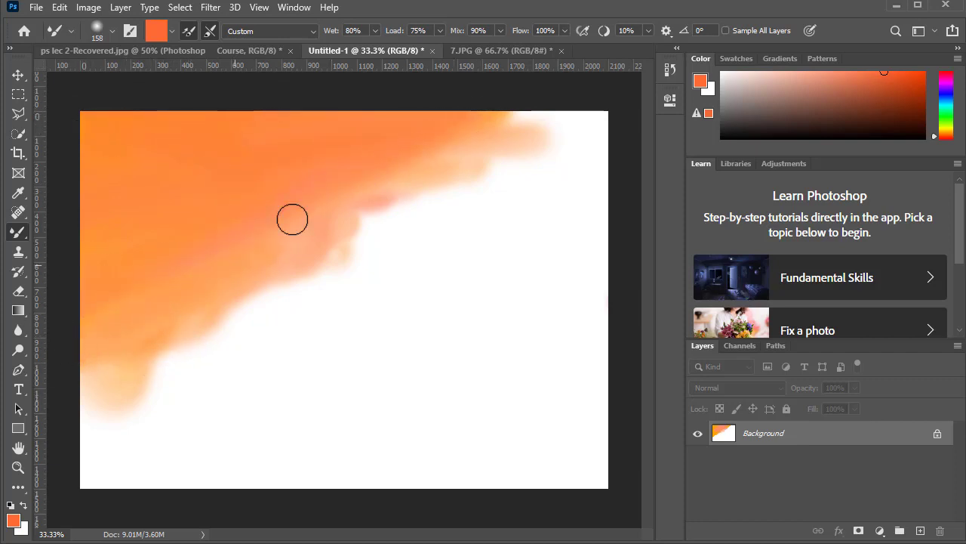
mouse_move(504, 134)
mouse_down()
mouse_move(528, 160)
mouse_move(363, 212)
mouse_move(626, 125)
mouse_move(533, 119)
mouse_move(524, 131)
mouse_move(569, 114)
mouse_move(120, 334)
mouse_up()
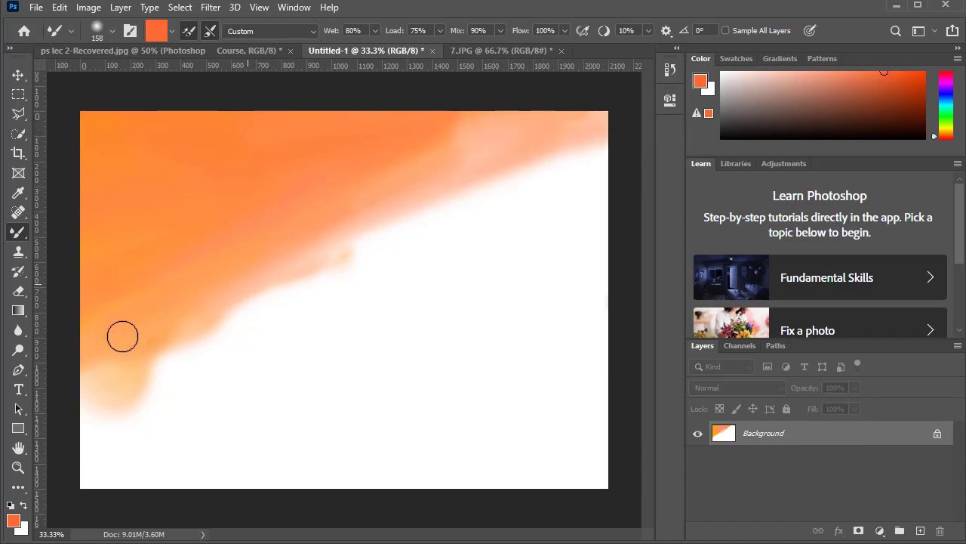
mouse_move(259, 287)
mouse_down()
mouse_move(96, 362)
mouse_move(440, 231)
mouse_move(312, 318)
mouse_up()
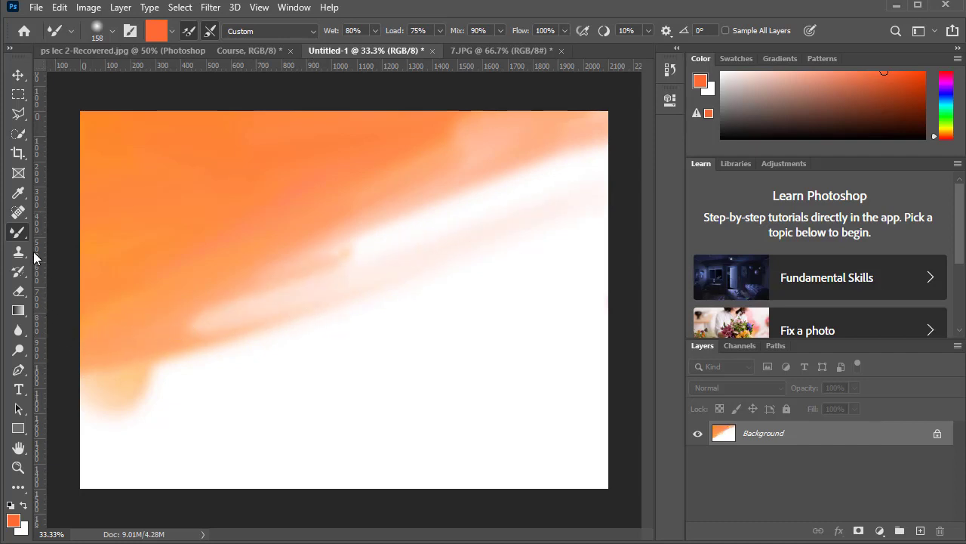
click(14, 232)
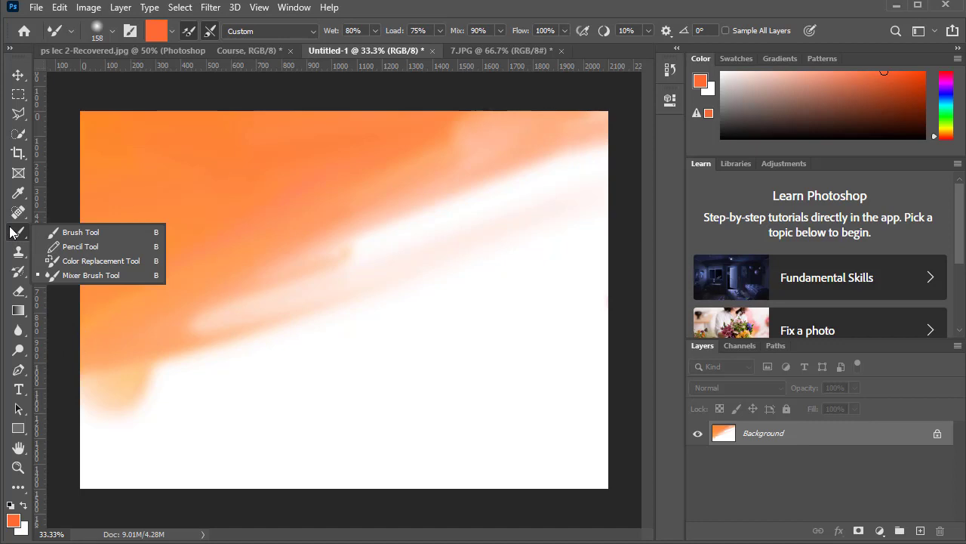
click(189, 280)
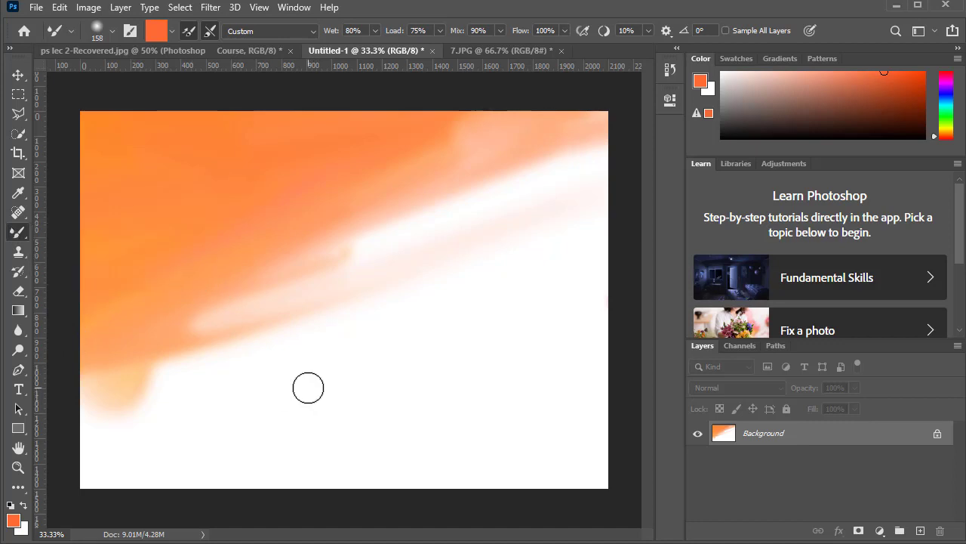